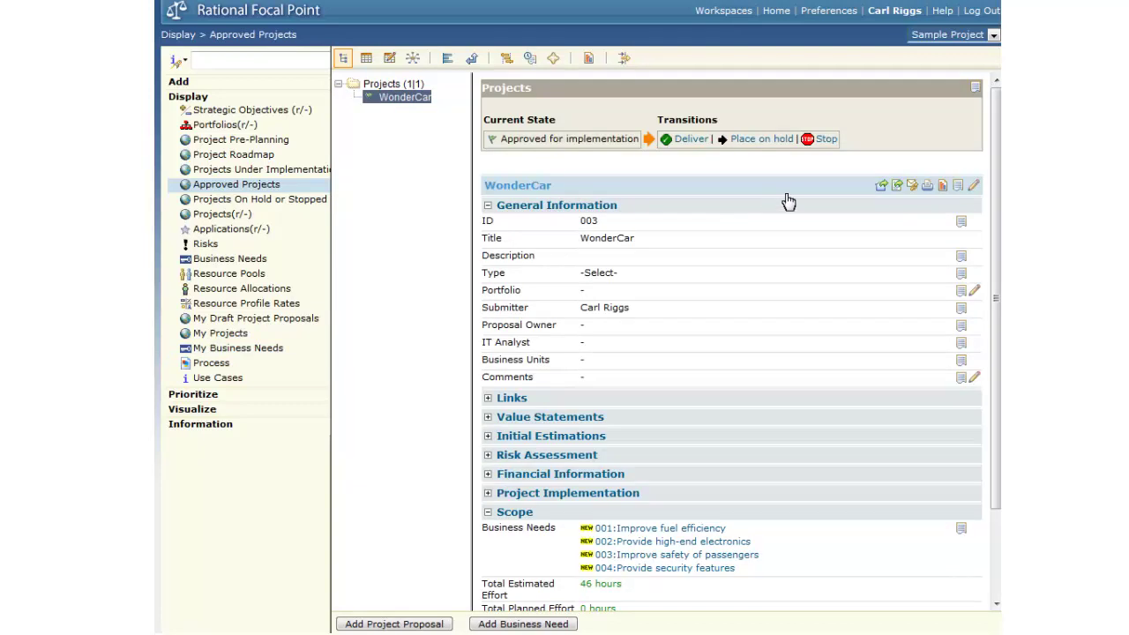
# Step: Start the WonderCar project's export, log in to the RTC Jazz Team Server and allow the FP server to collaborate
pyautogui.click(884, 189)
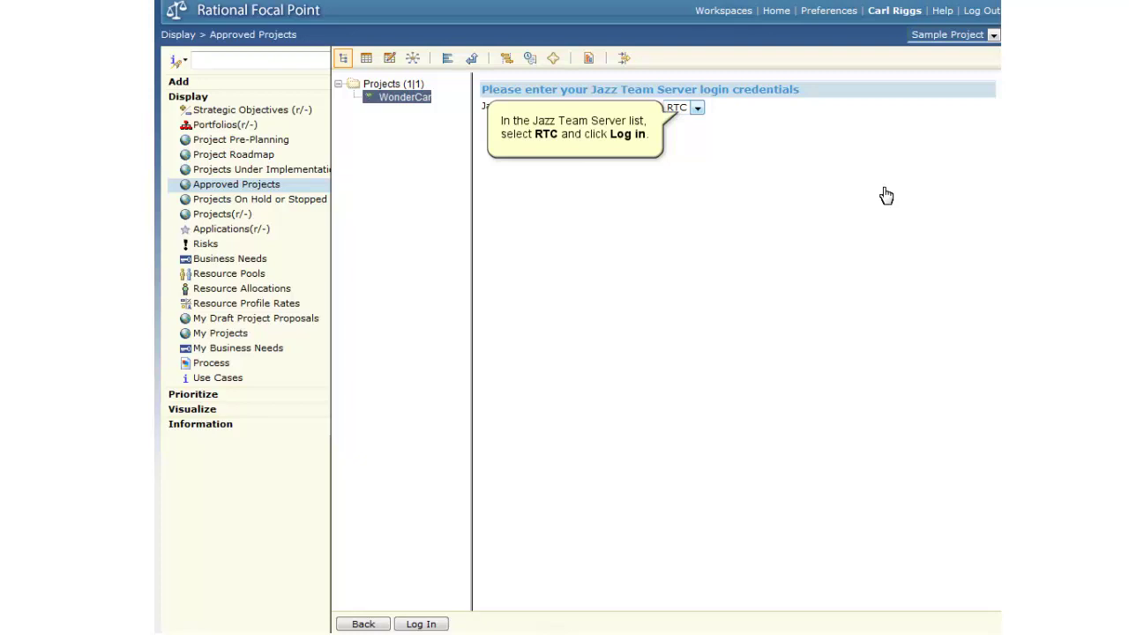
pyautogui.click(697, 107)
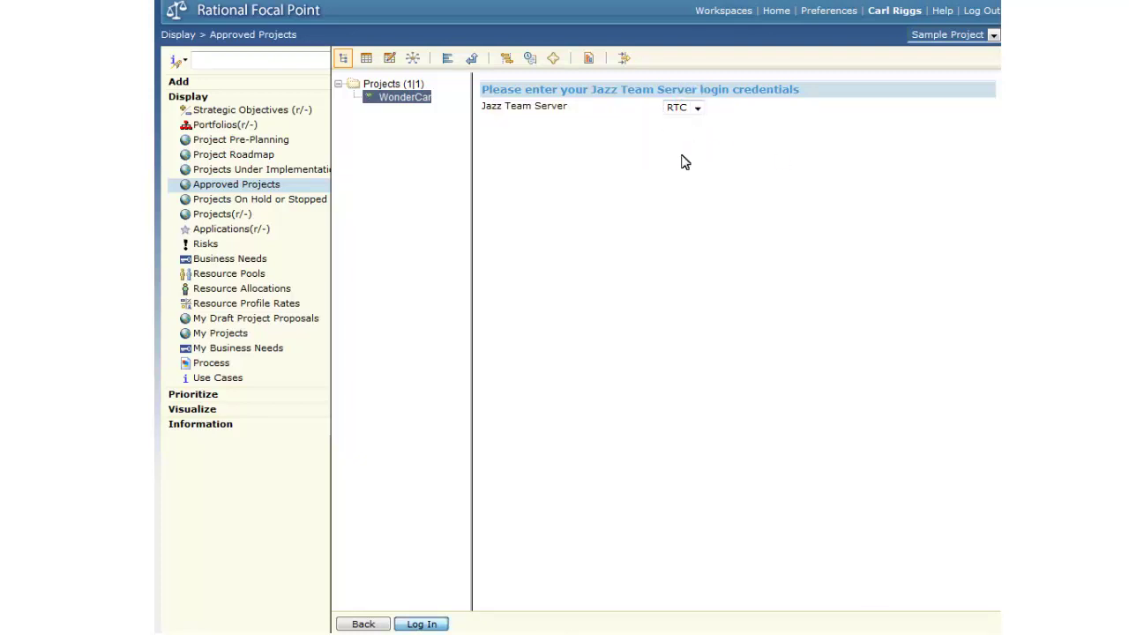
pyautogui.click(414, 624)
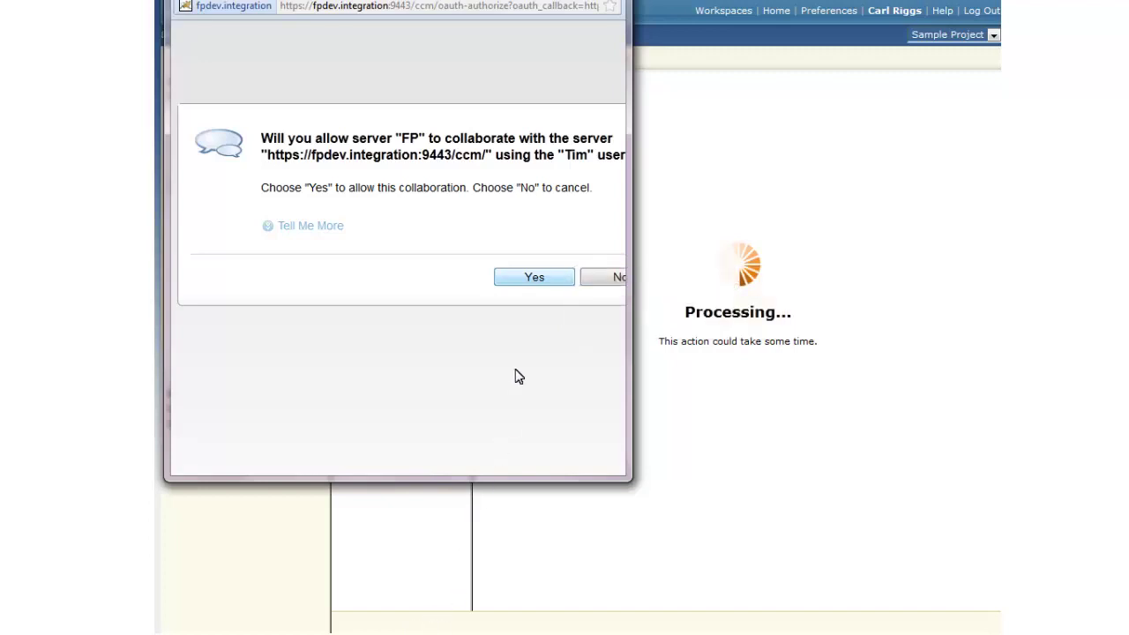
pyautogui.click(535, 277)
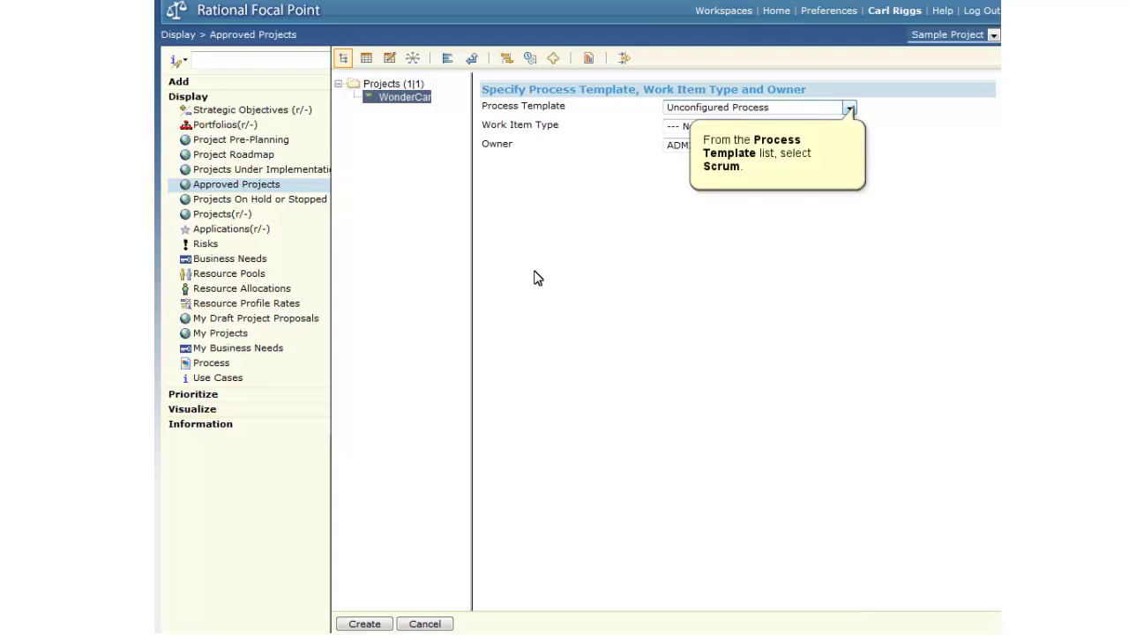
# Step: Create the RTC project with the Scrum process template, Story as the work item type and Unassigned as the owner
pyautogui.click(850, 108)
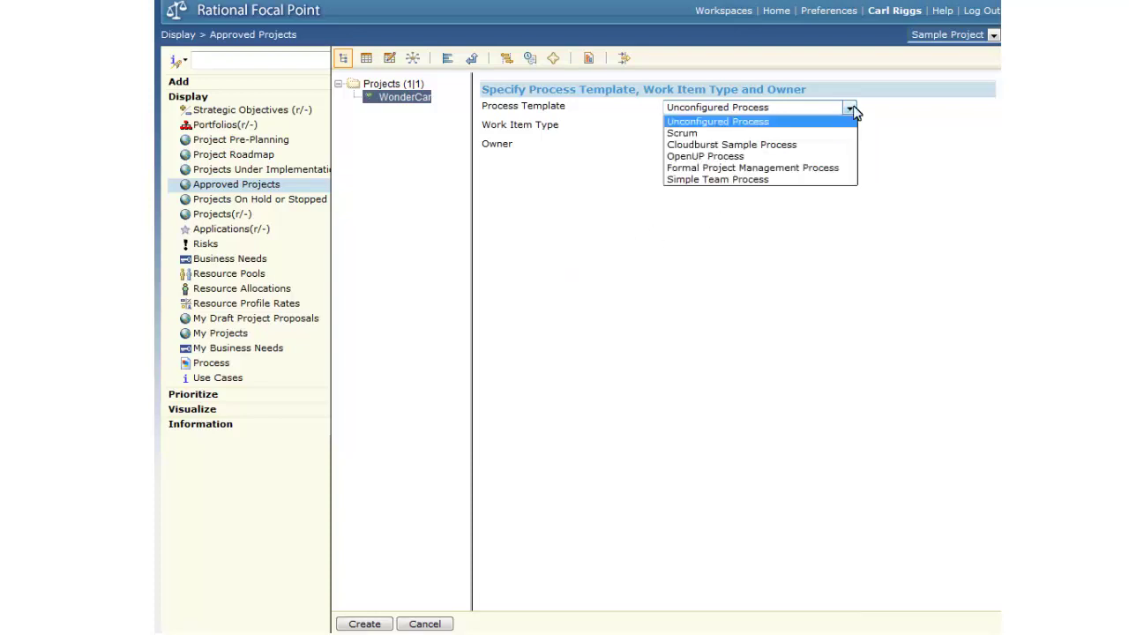
pyautogui.press('Down')
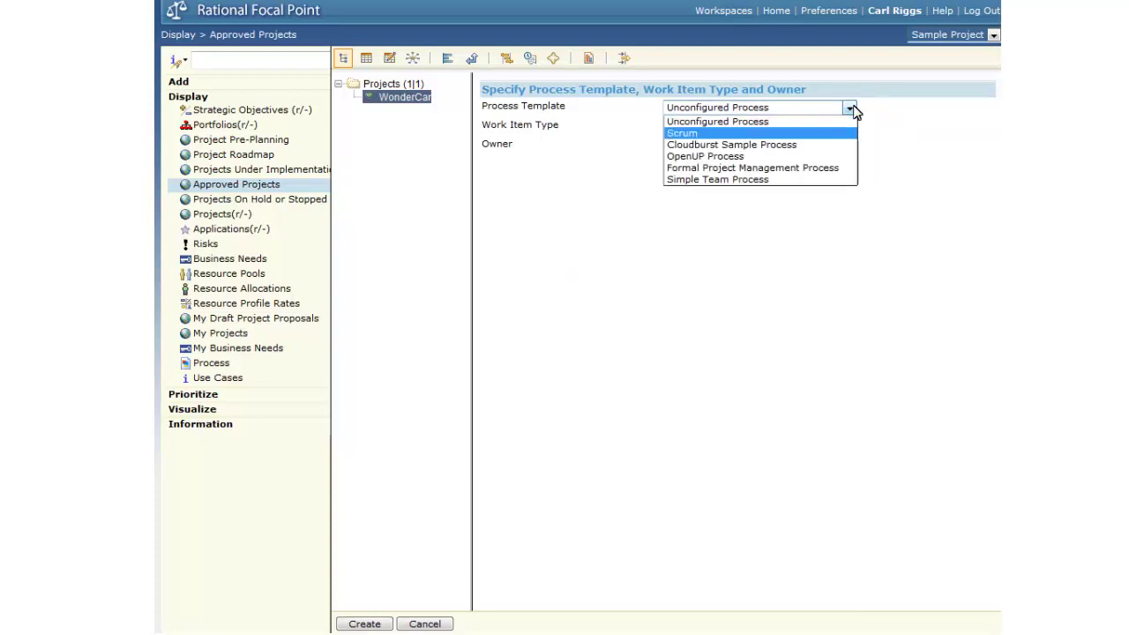
pyautogui.click(734, 134)
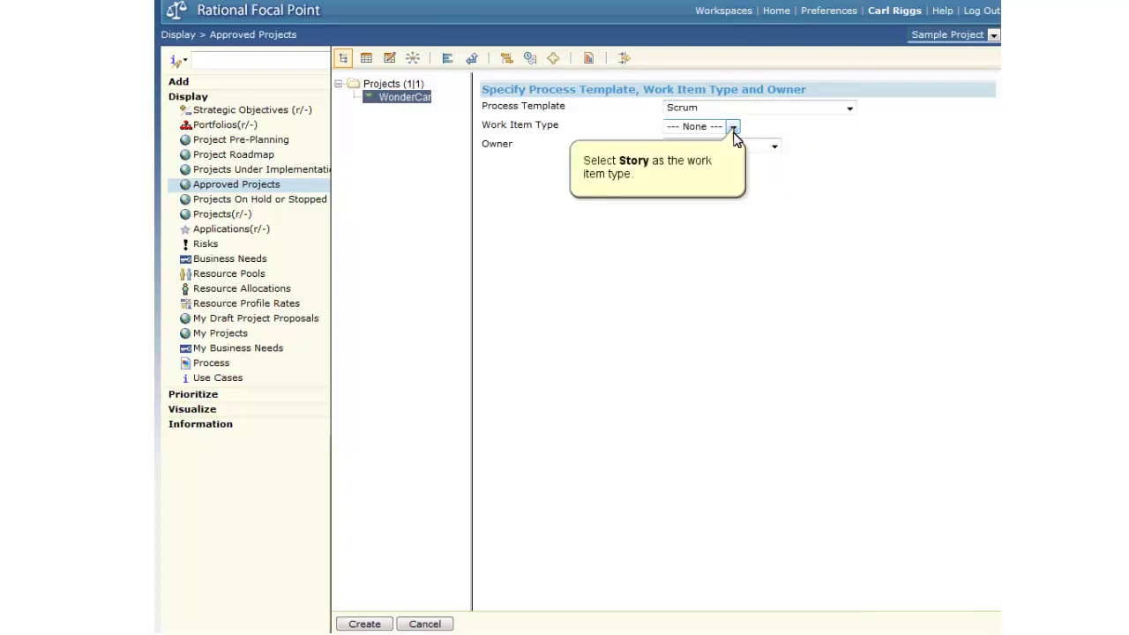
pyautogui.click(734, 129)
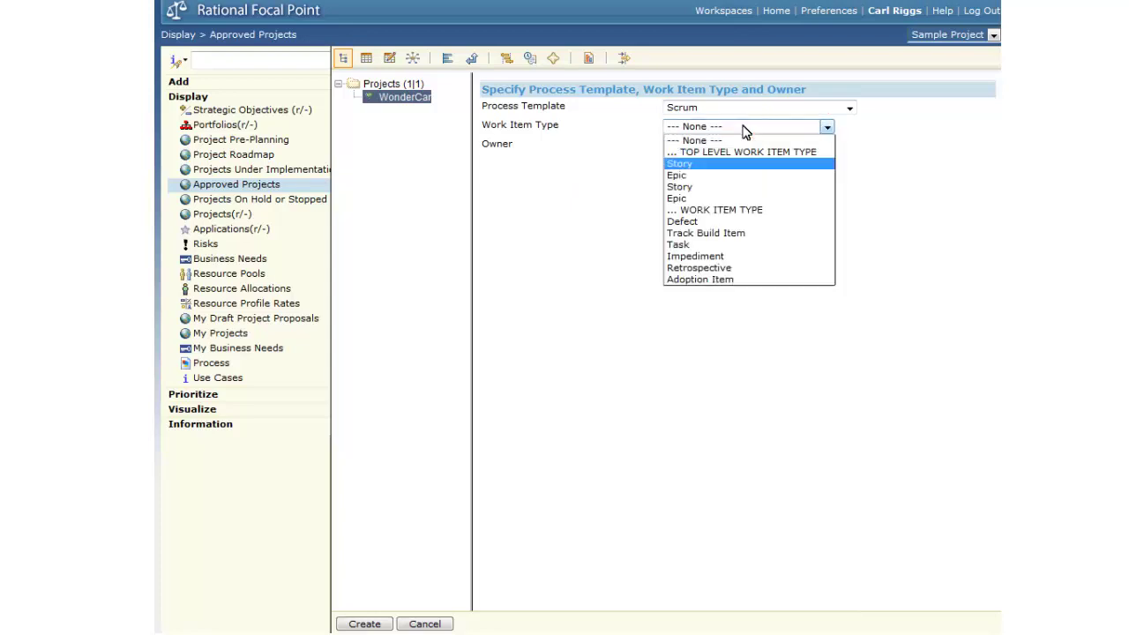
pyautogui.click(713, 164)
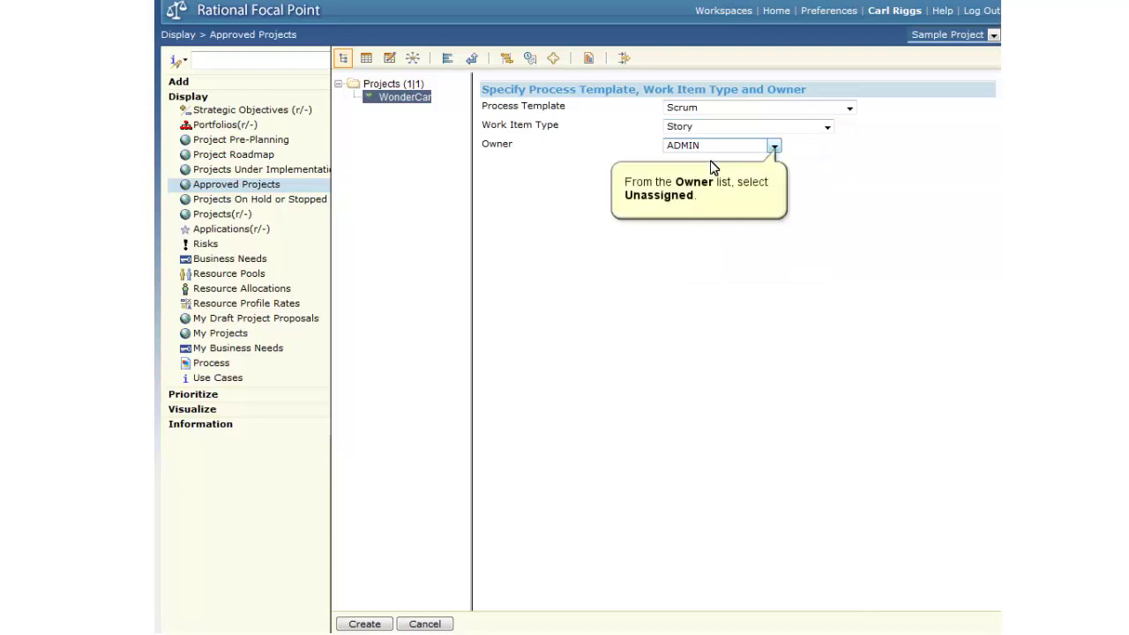
pyautogui.click(773, 147)
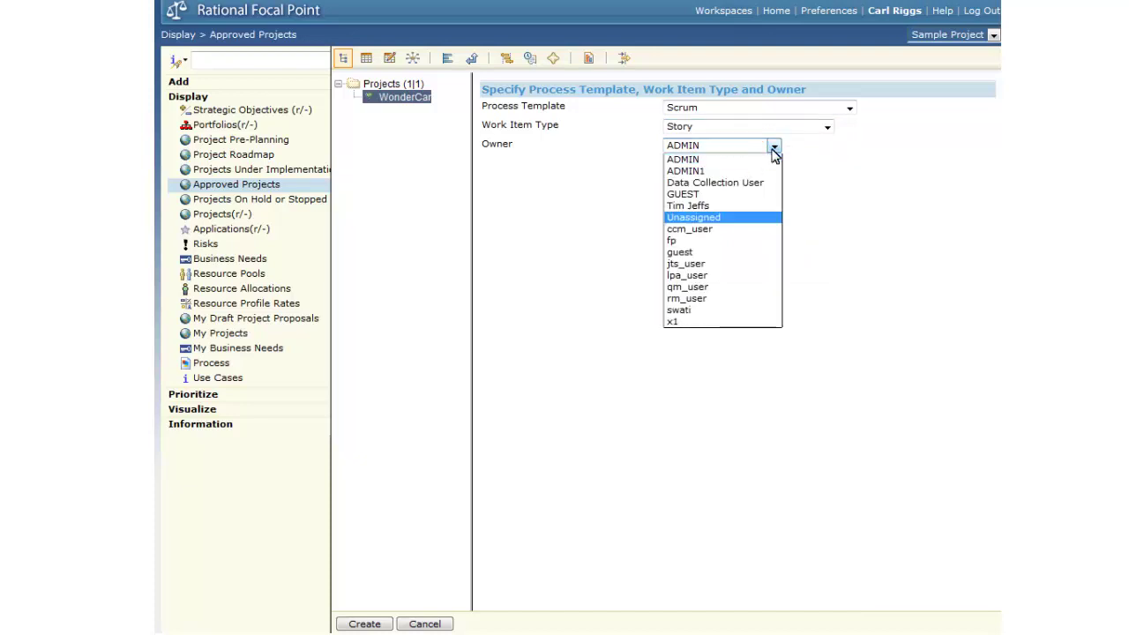
pyautogui.click(717, 218)
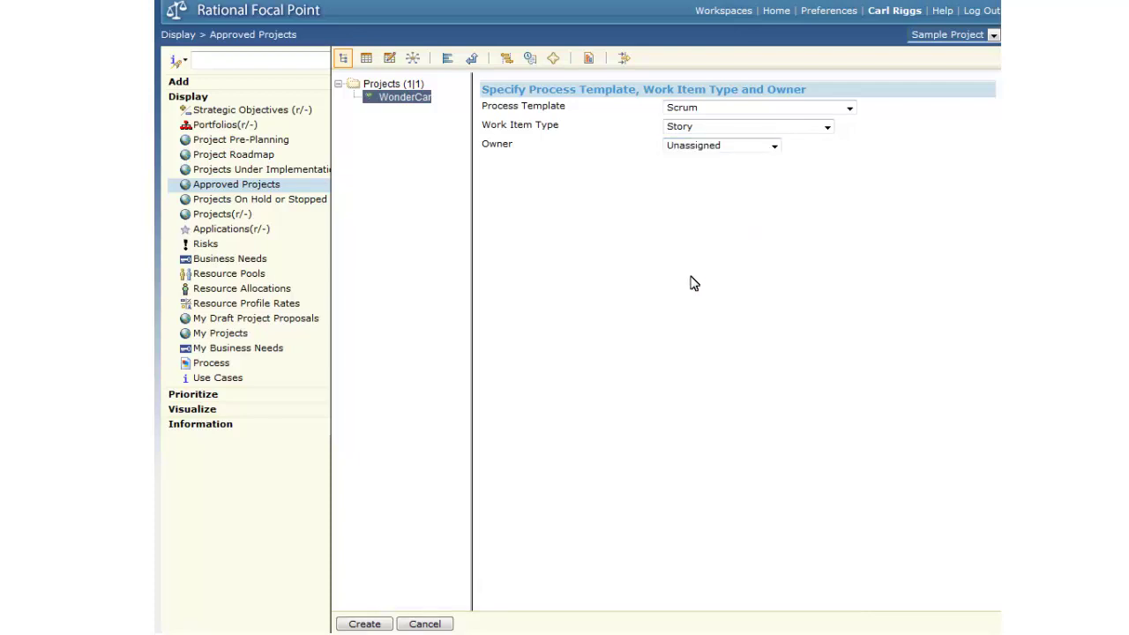
pyautogui.click(366, 625)
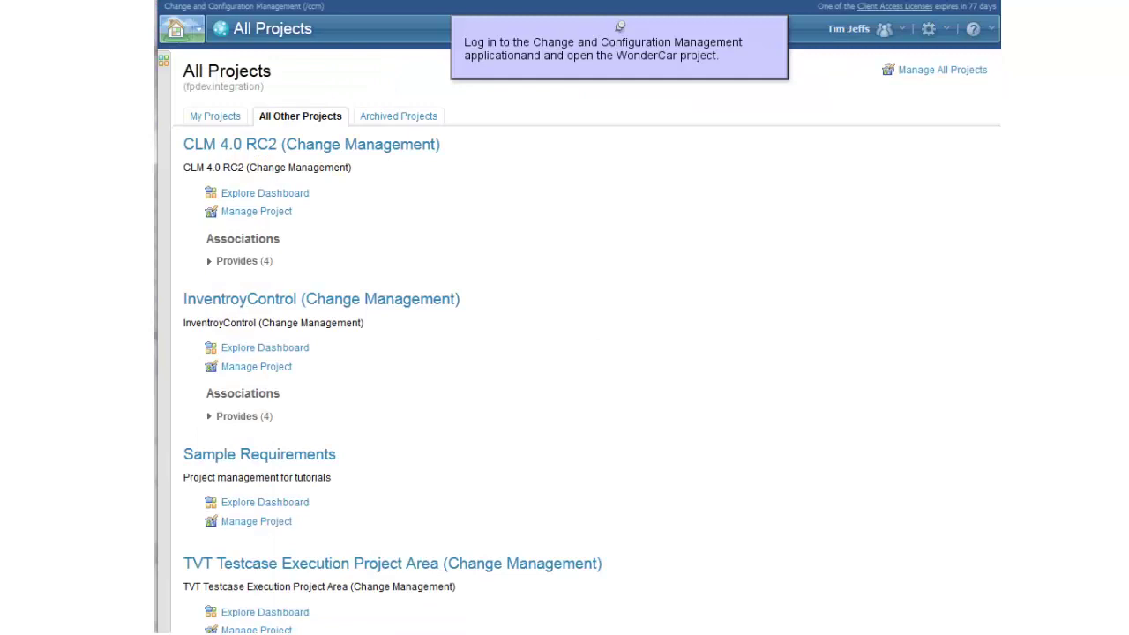
# Step: In the Change and Configuration Management application, open the WonderCar project from the list of all other projects
pyautogui.scroll(-3, 579, 353)
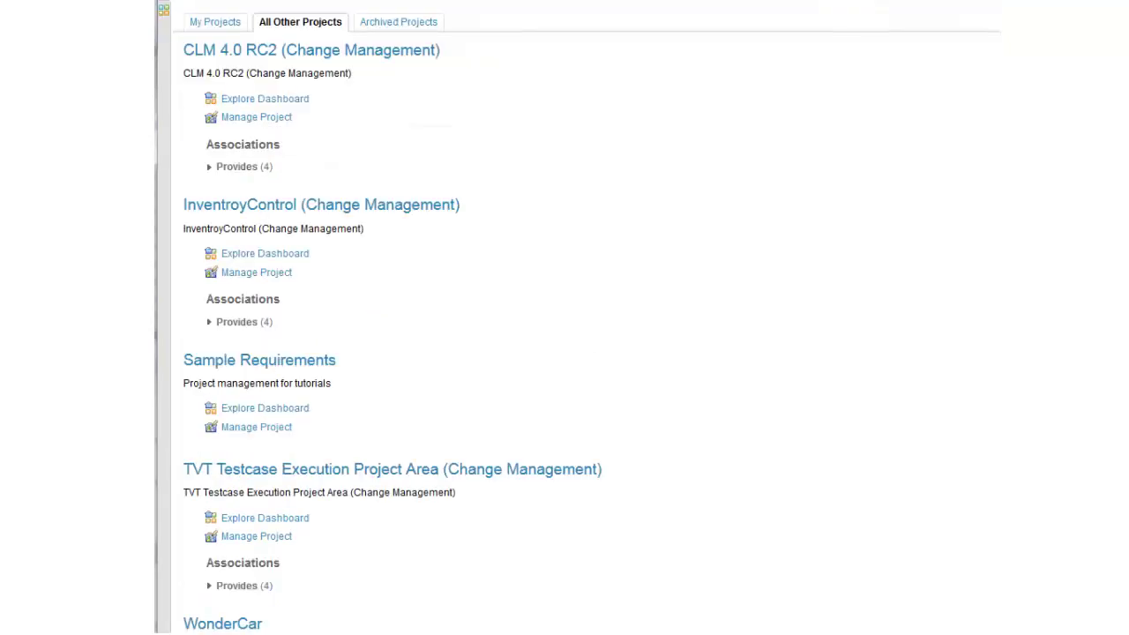
pyautogui.scroll(-3, 519, 455)
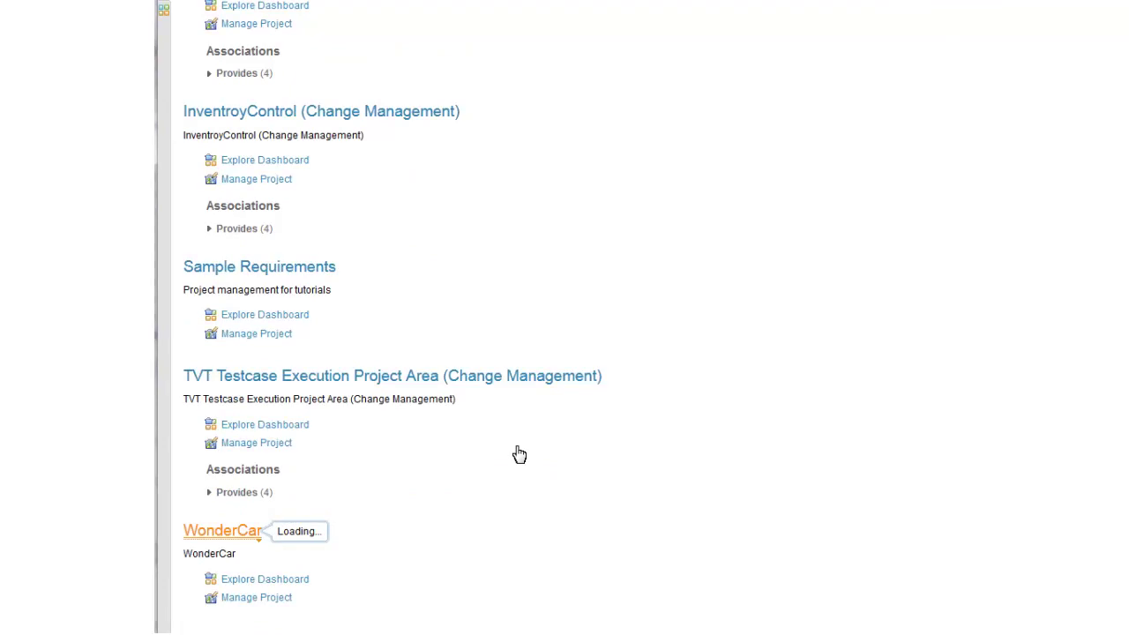
pyautogui.click(237, 534)
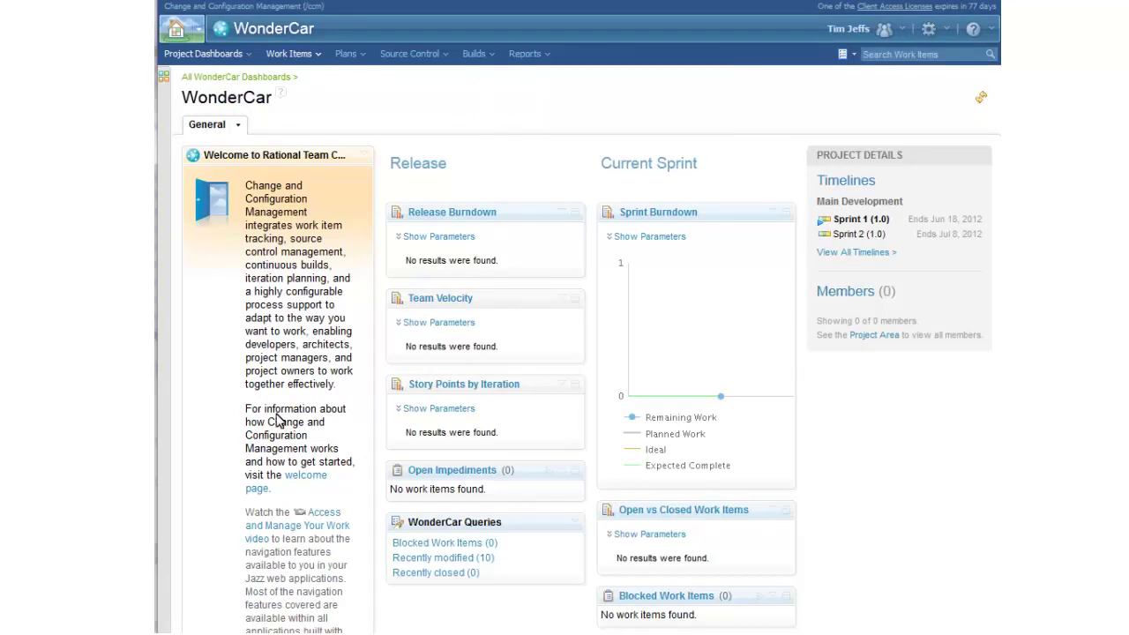
# Step: Create a work item query named "Stroy WIs for Wonder Car"
pyautogui.click(293, 57)
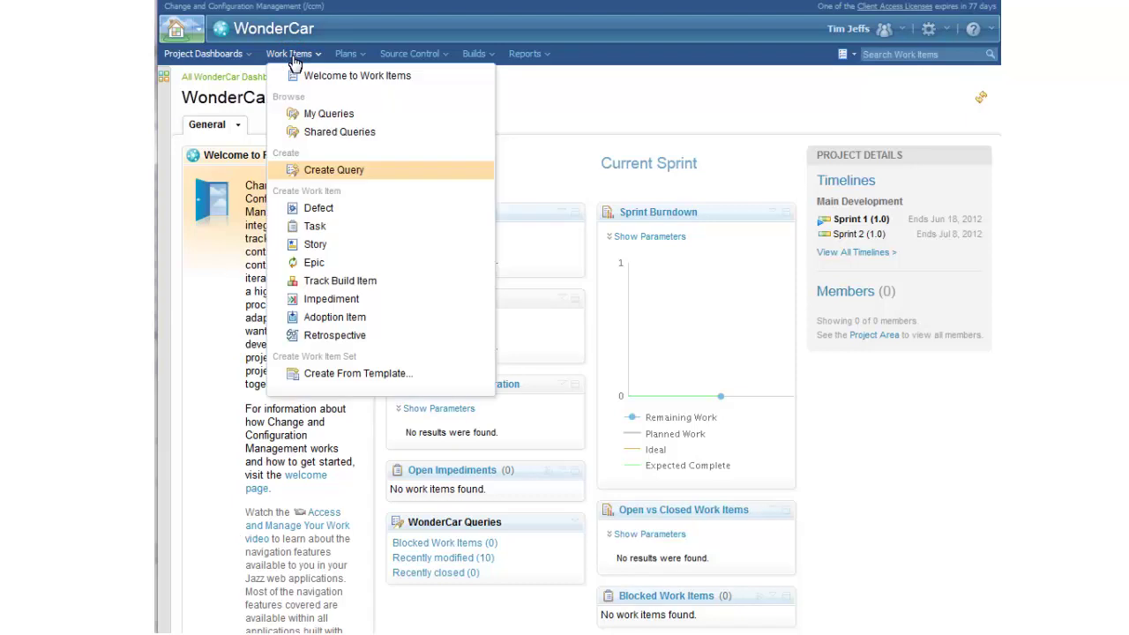
pyautogui.click(303, 172)
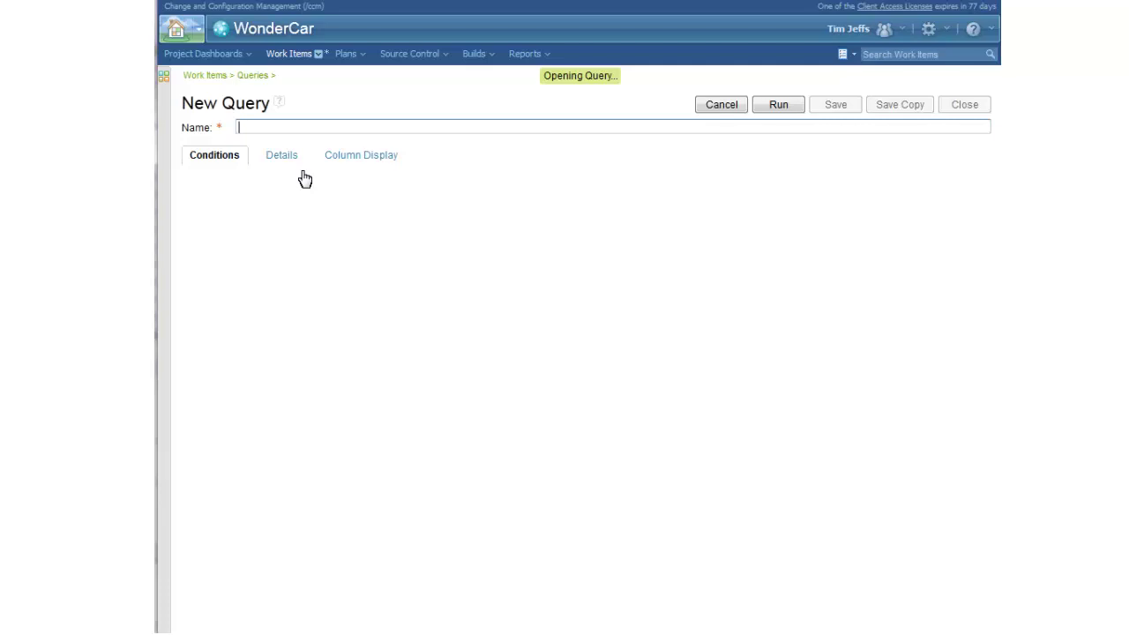
pyautogui.click(259, 126)
pyautogui.write('Stroy fo')
pyautogui.press('BackSpace')
pyautogui.press('BackSpace')
pyautogui.write('WIs for ')
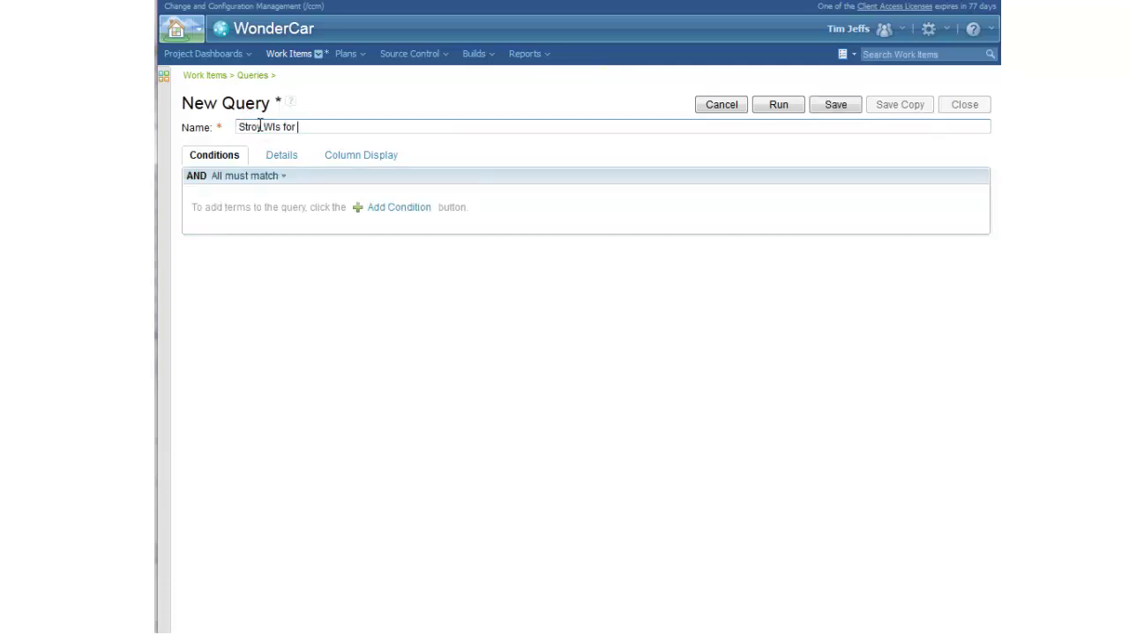
pyautogui.write('Wonder Car')
pyautogui.press('Tab')
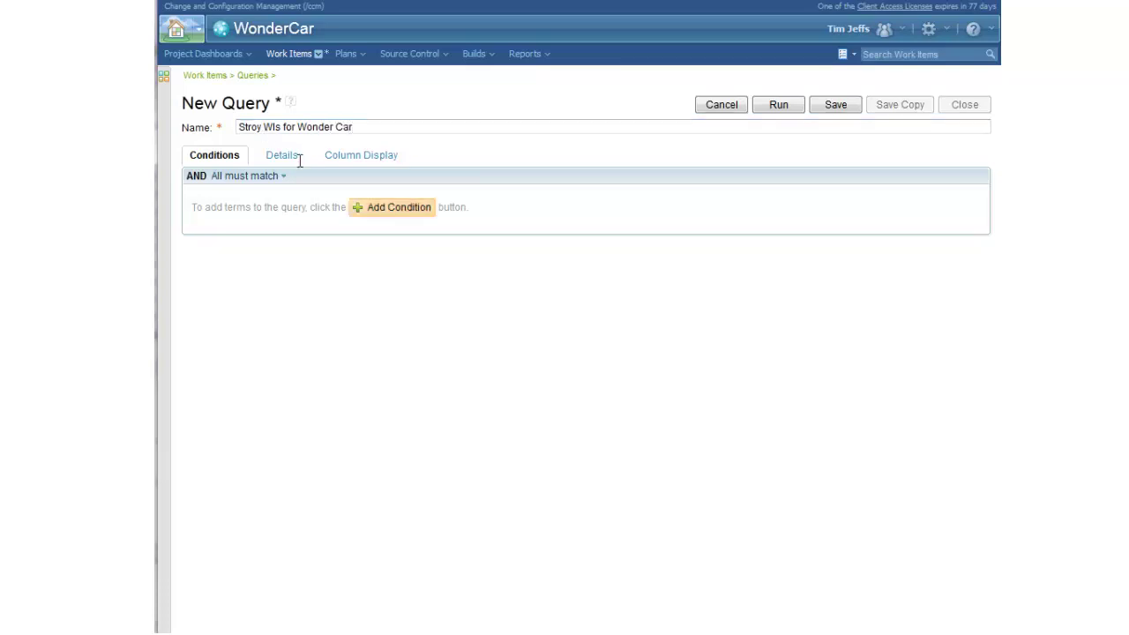
# Step: Add a Type condition to the query with Story as its value and run the query
pyautogui.click(394, 211)
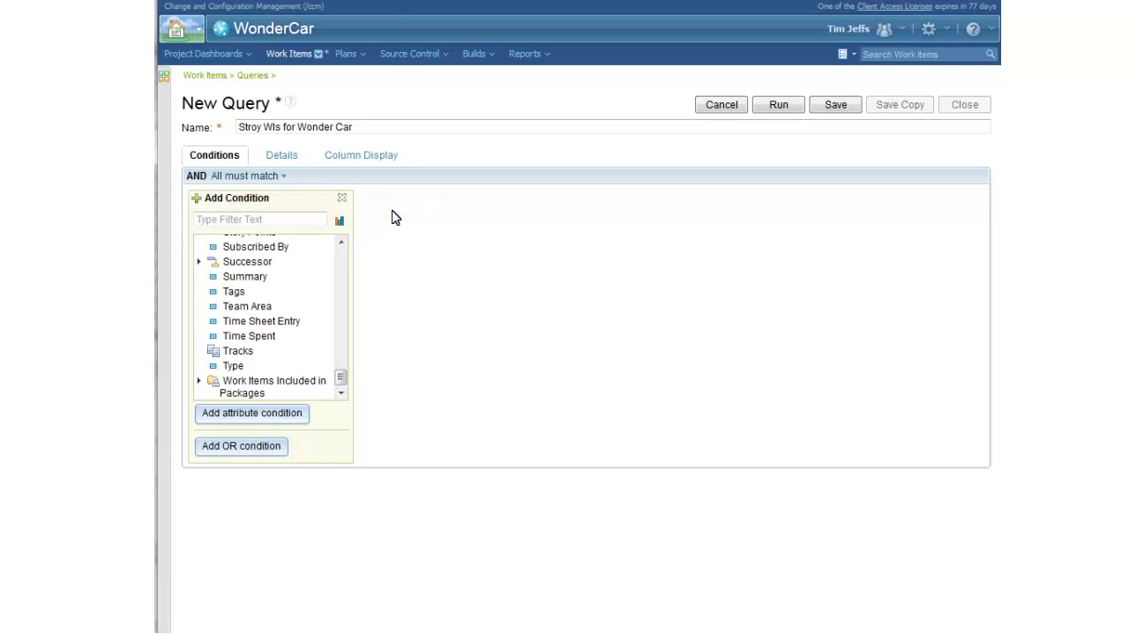
pyautogui.click(253, 369)
pyautogui.click(234, 367)
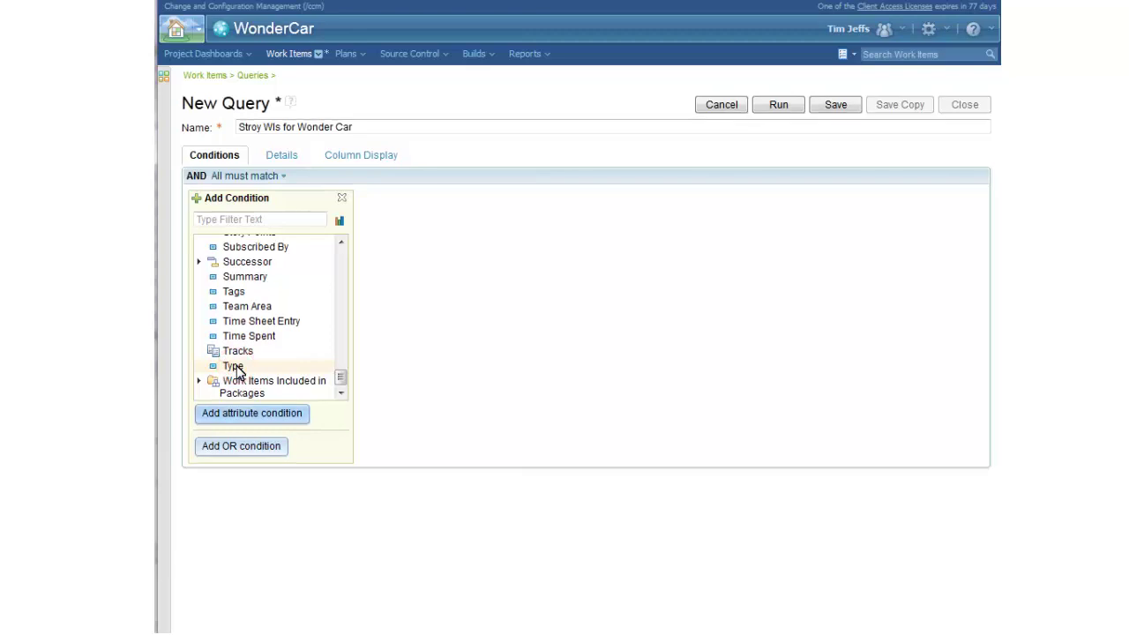
pyautogui.click(232, 411)
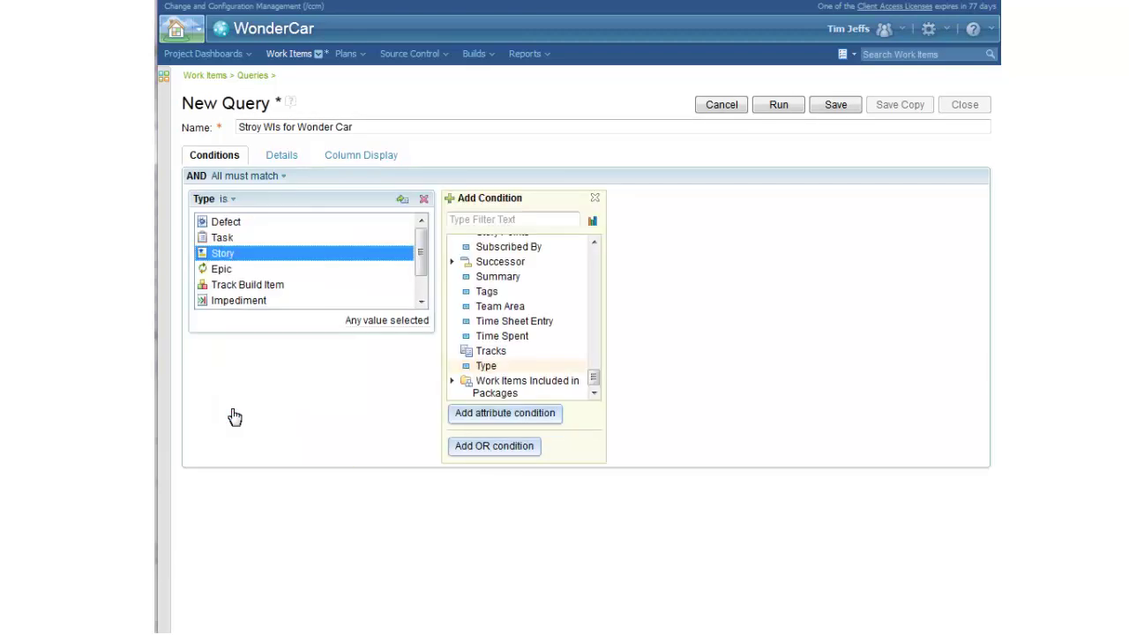
pyautogui.click(224, 258)
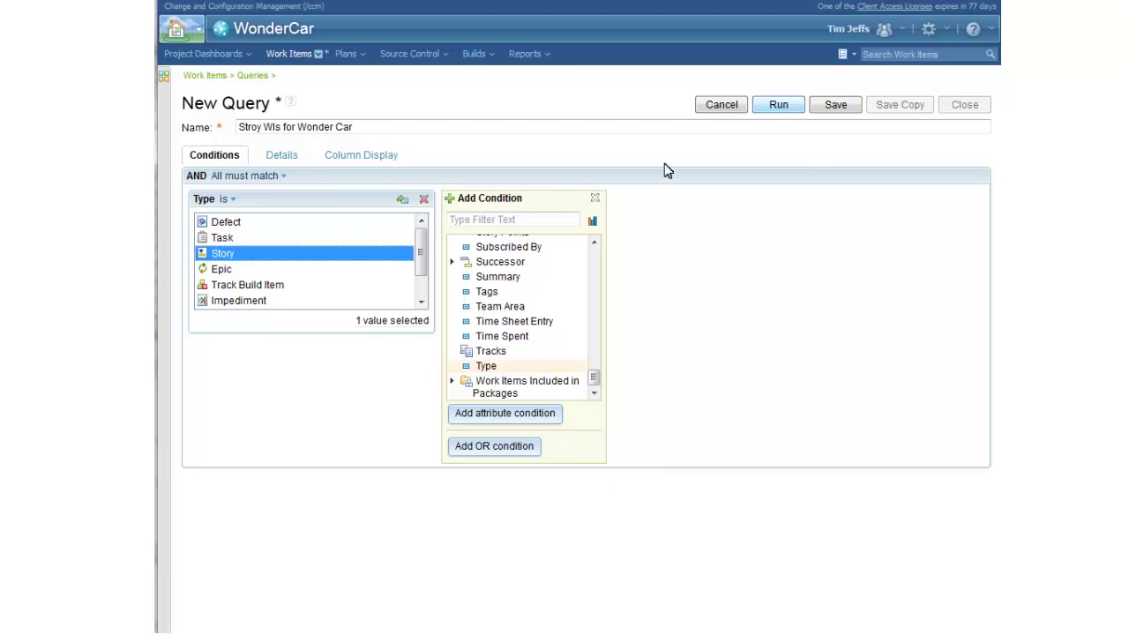
pyautogui.click(769, 105)
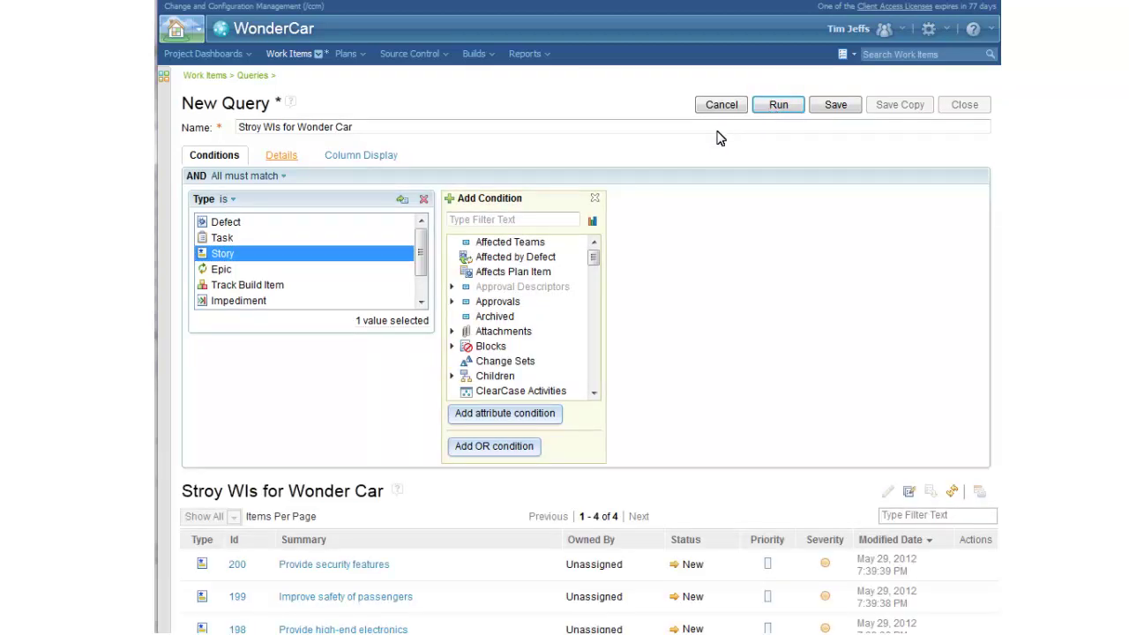
# Step: Share the query with the WonderCar project area and save it
pyautogui.click(280, 157)
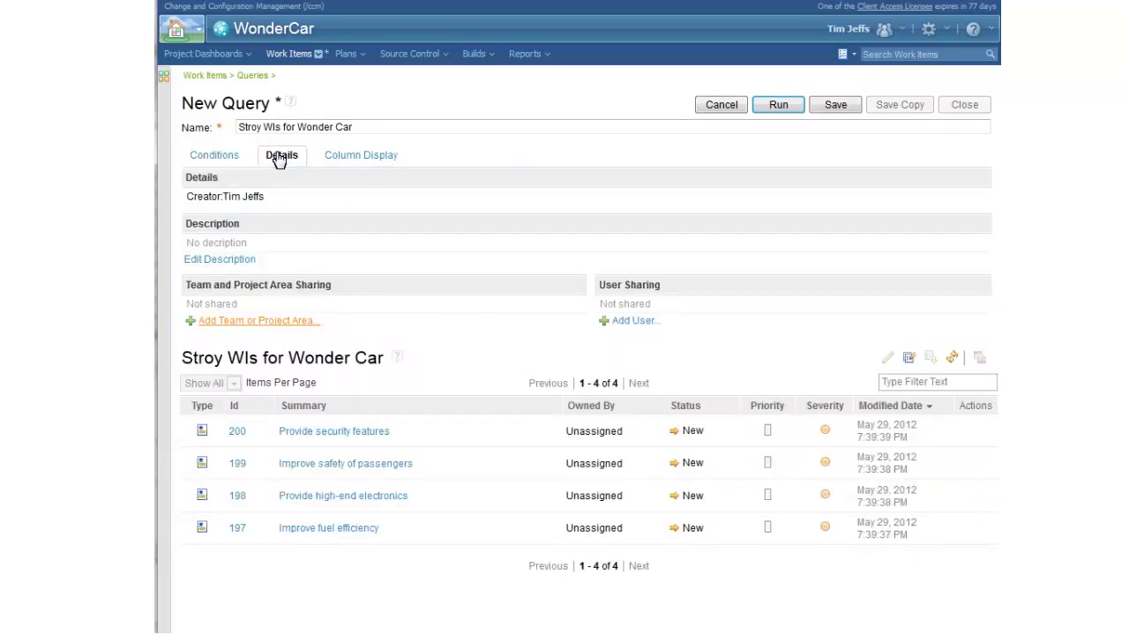
pyautogui.click(265, 323)
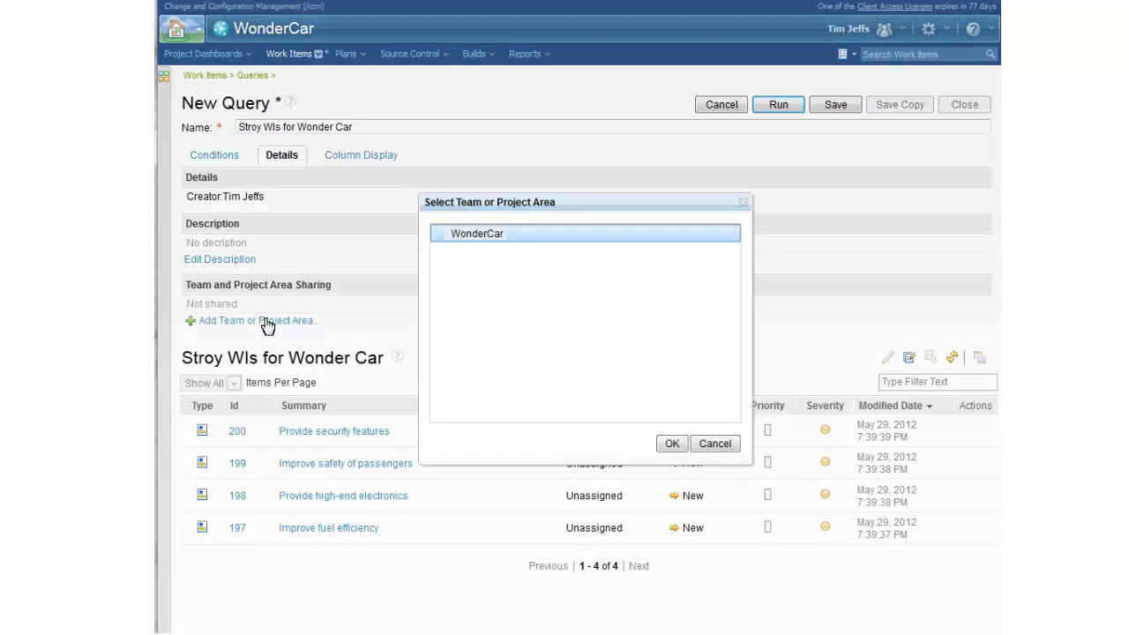
pyautogui.doubleClick(473, 237)
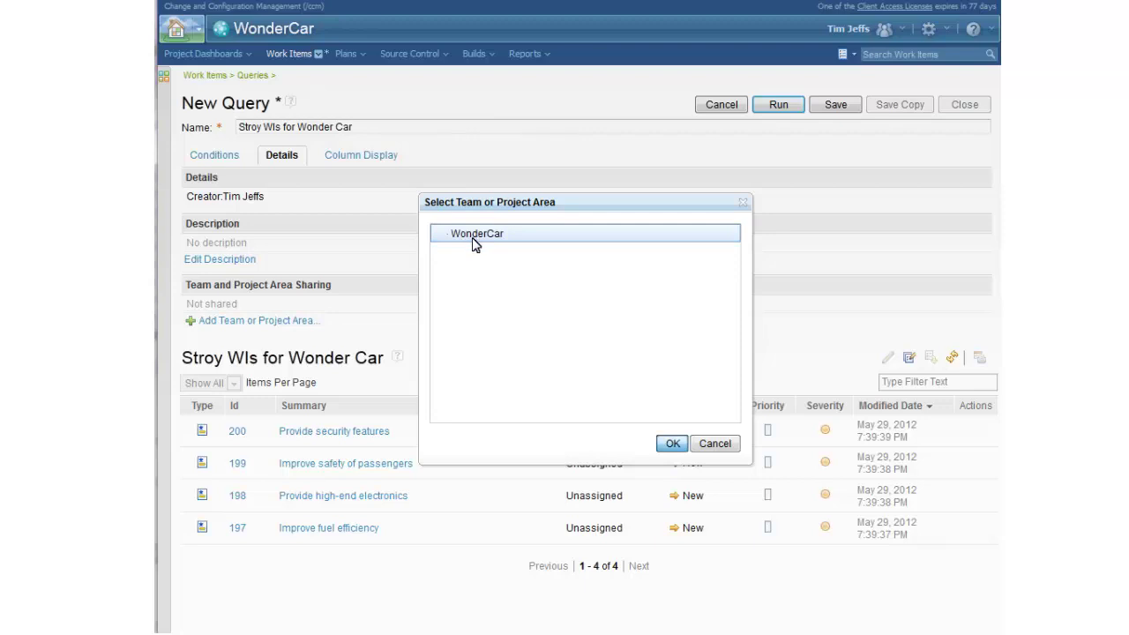
pyautogui.click(673, 445)
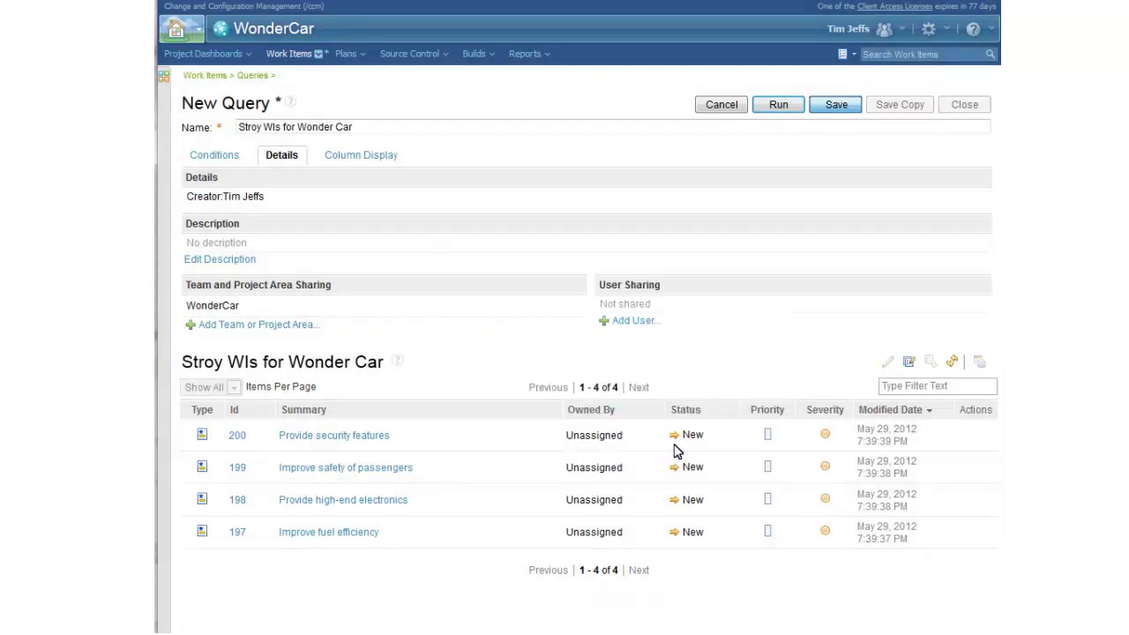
pyautogui.click(835, 105)
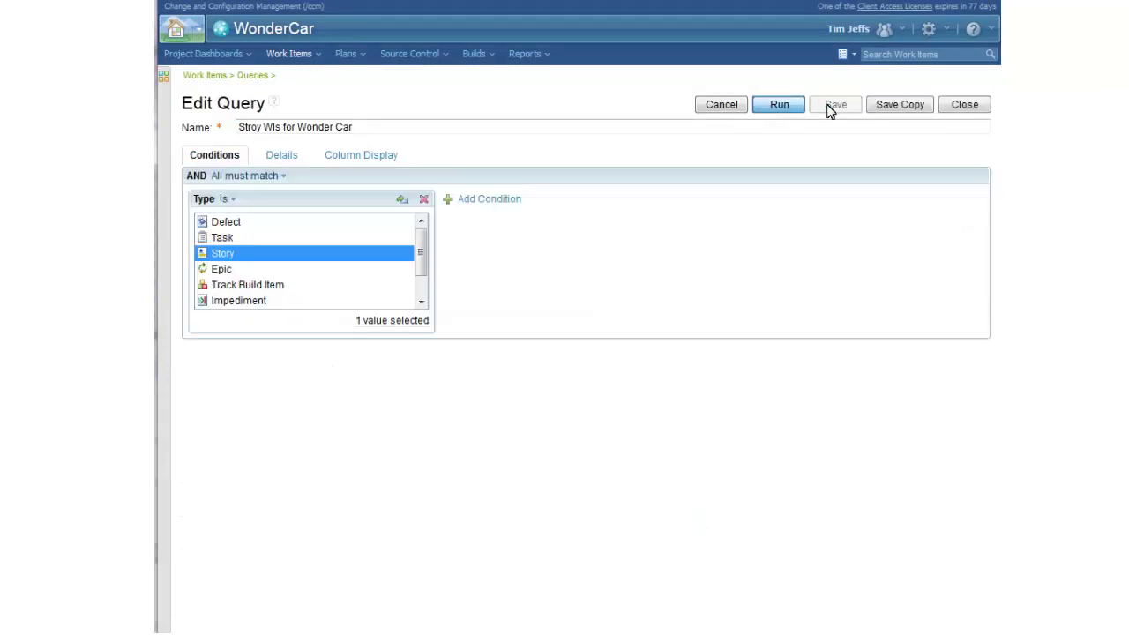
# Step: Run the query, open the Improve fuel efficiency story from its results, and save it with the signed-in user as owner
pyautogui.click(775, 110)
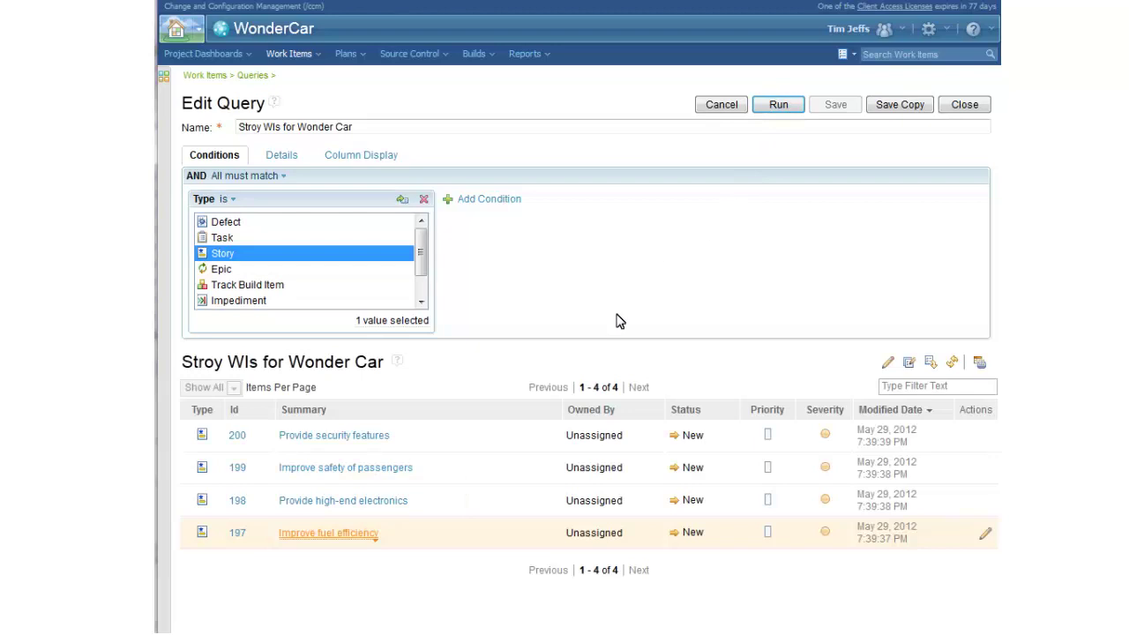
pyautogui.click(343, 534)
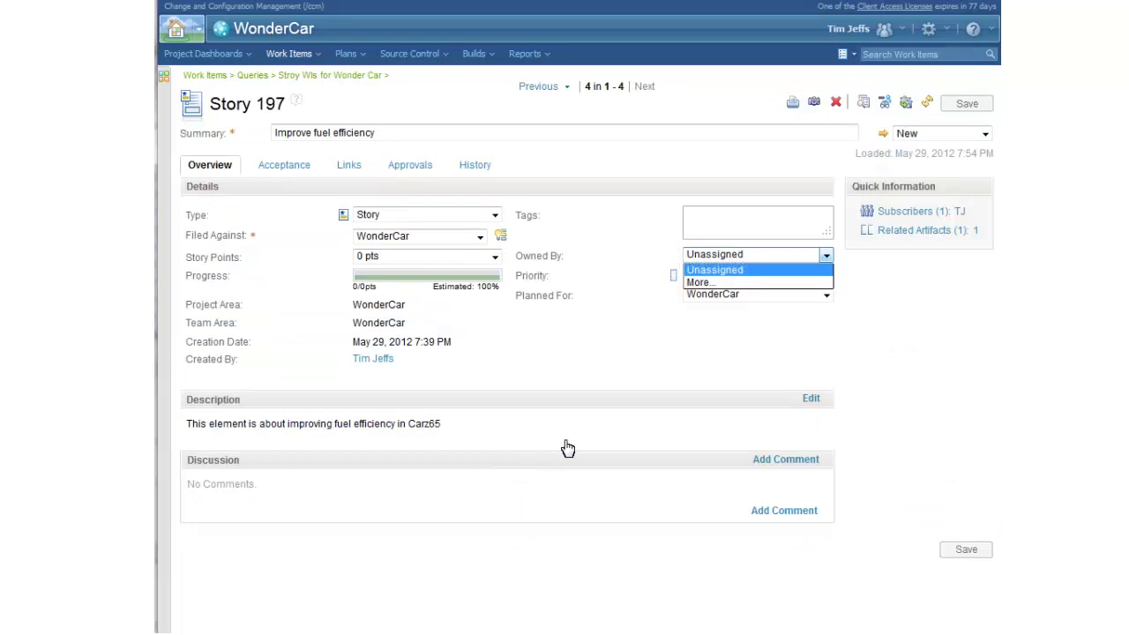
pyautogui.click(826, 255)
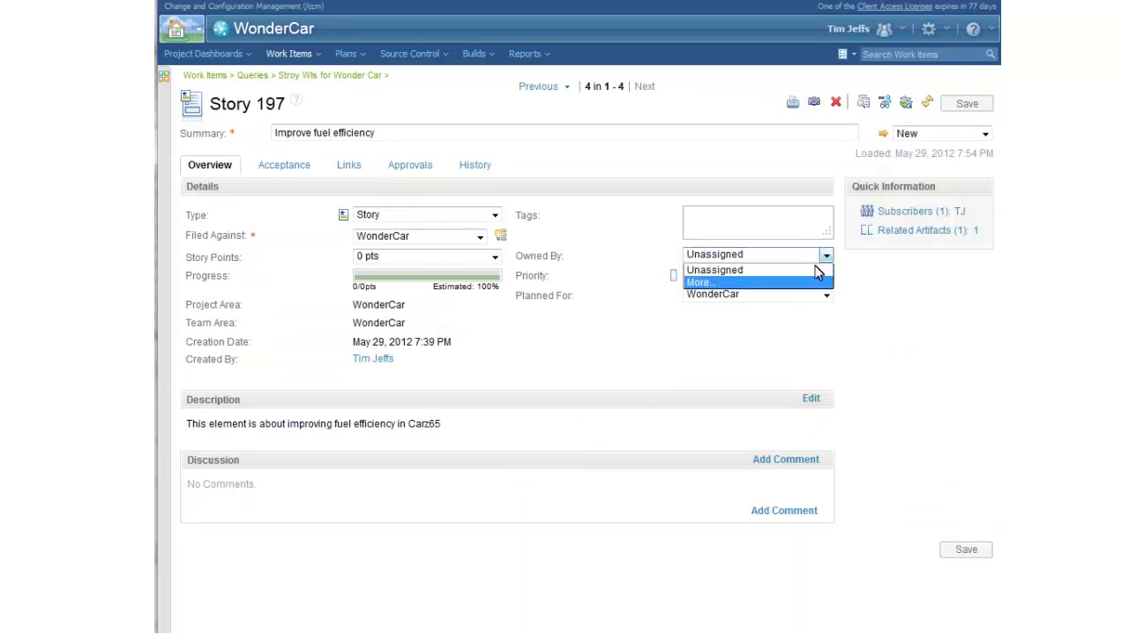
pyautogui.click(769, 283)
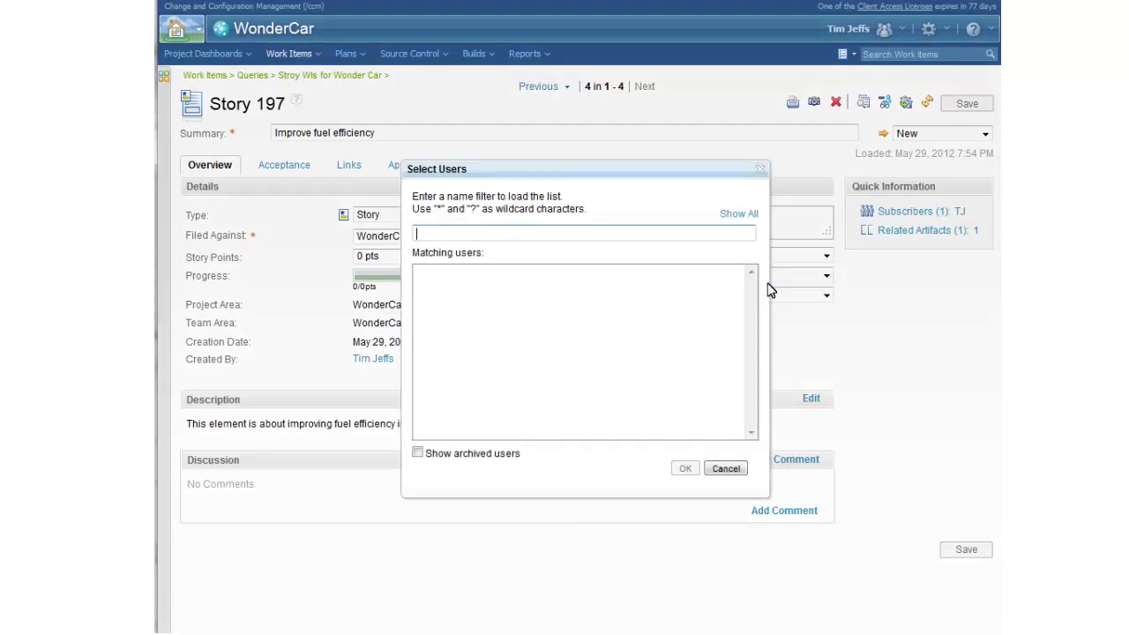
pyautogui.click(451, 238)
pyautogui.write('Tim')
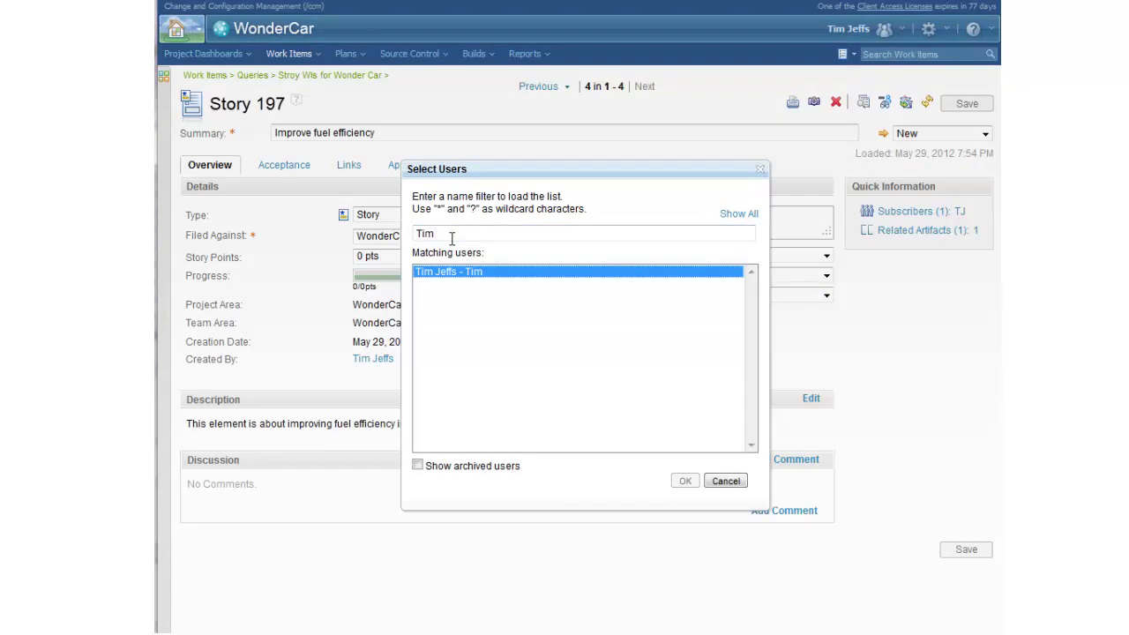
pyautogui.click(442, 274)
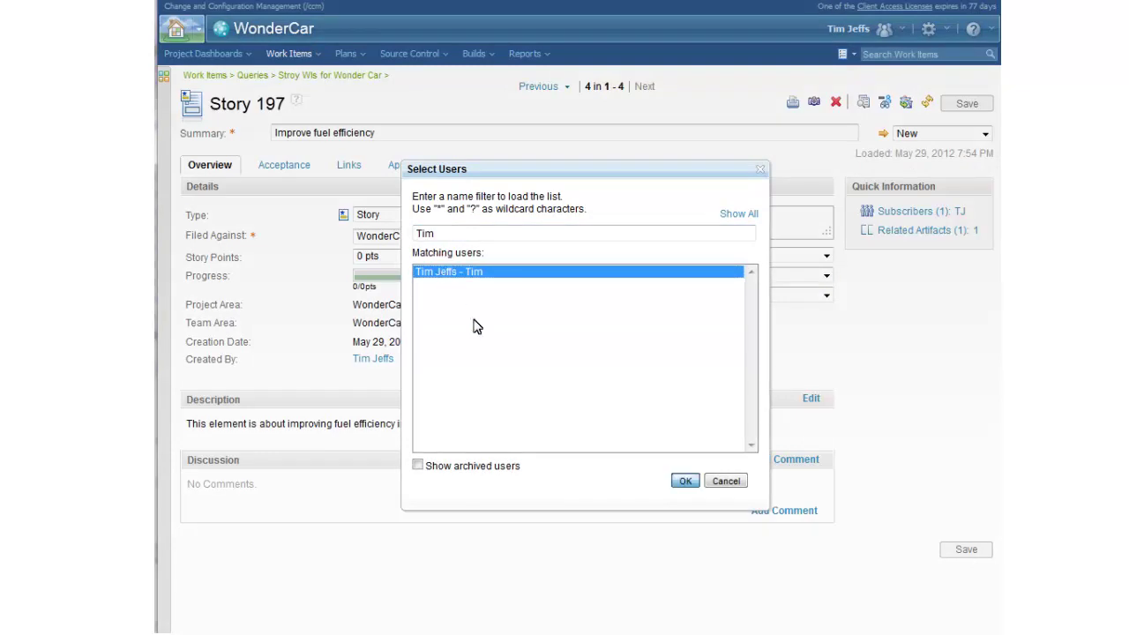
pyautogui.click(683, 484)
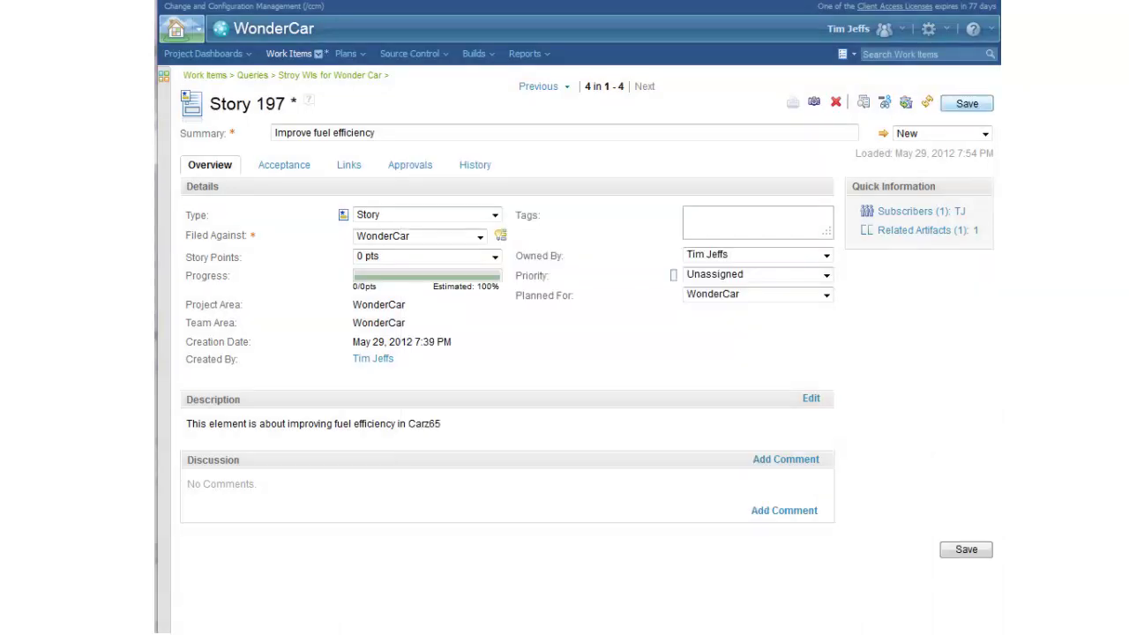
pyautogui.click(967, 104)
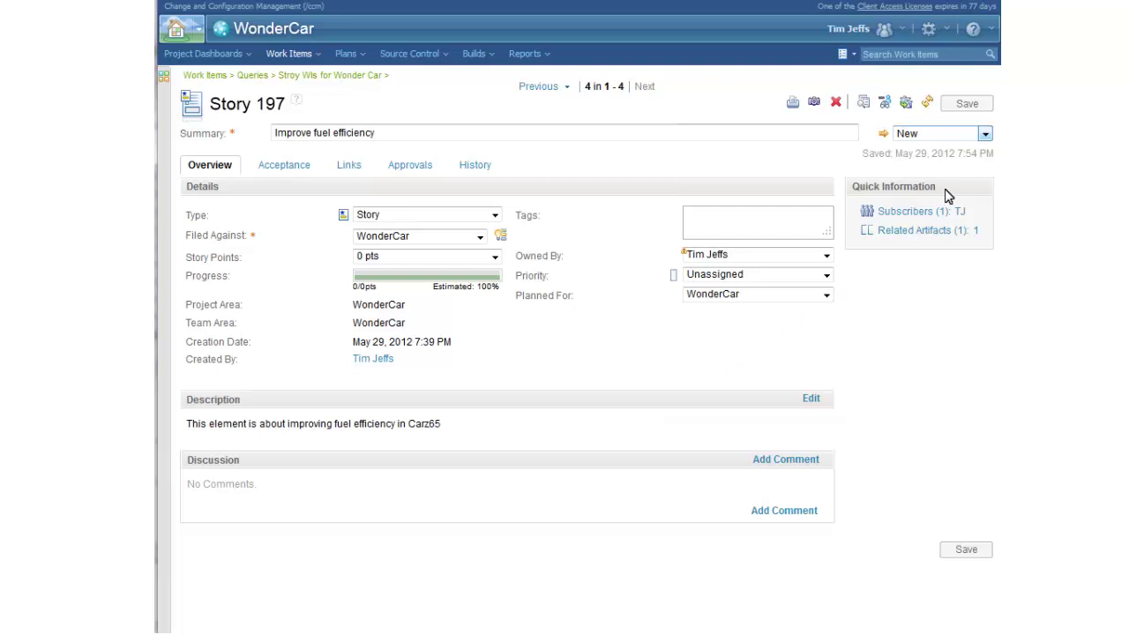
# Step: Set the story's status to Start Working, save it and return to the "Stroy WIs for Wonder Car" query
pyautogui.click(983, 136)
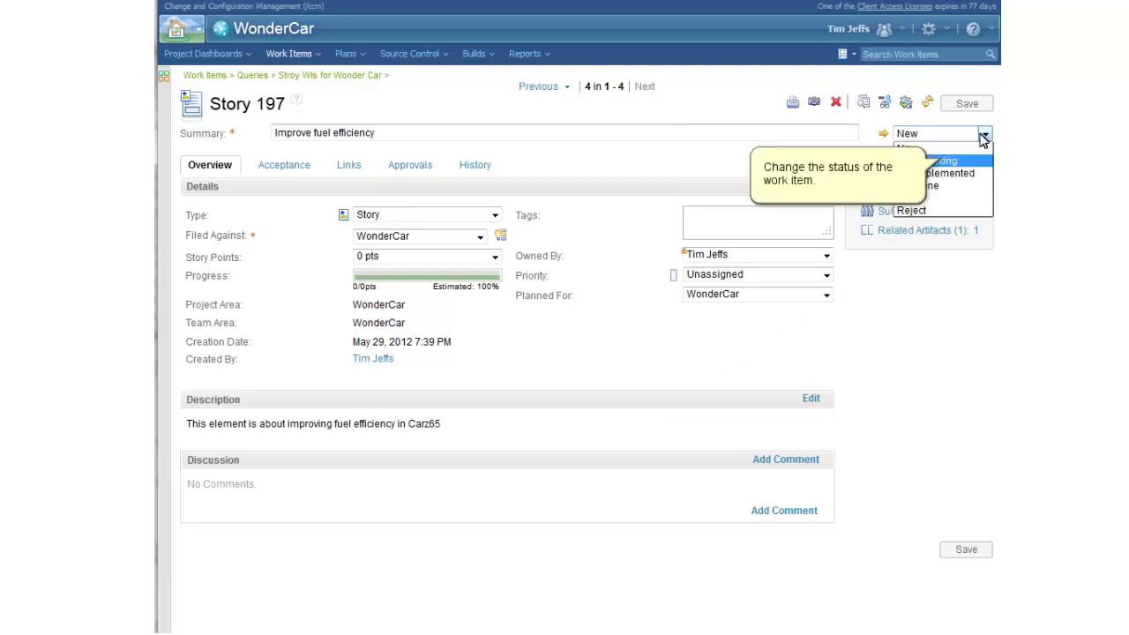
pyautogui.click(938, 161)
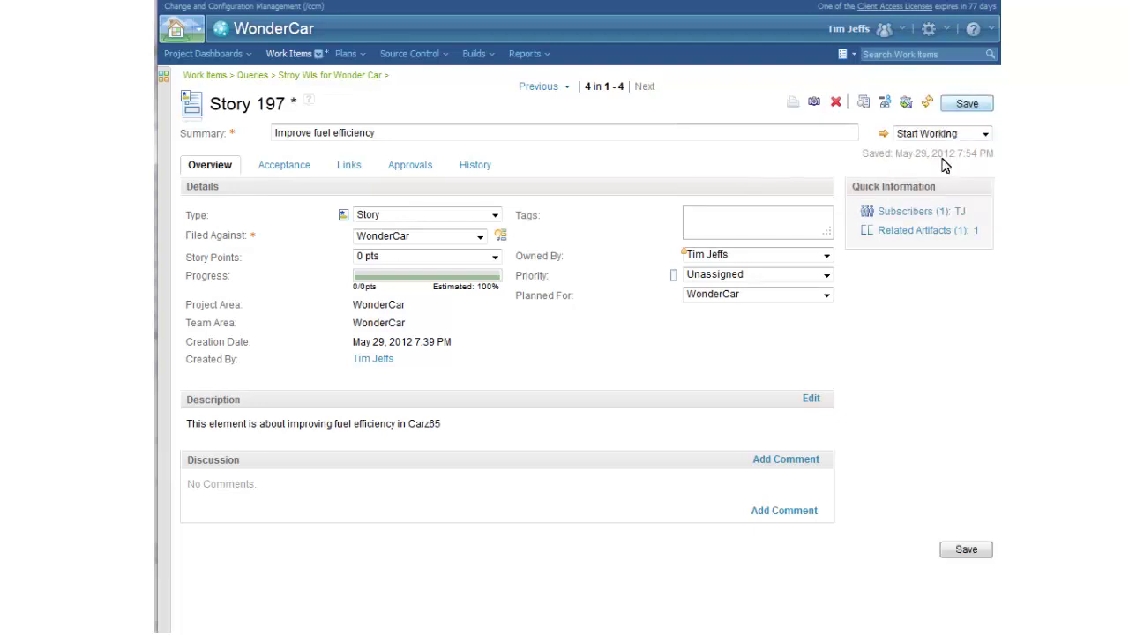
pyautogui.click(963, 104)
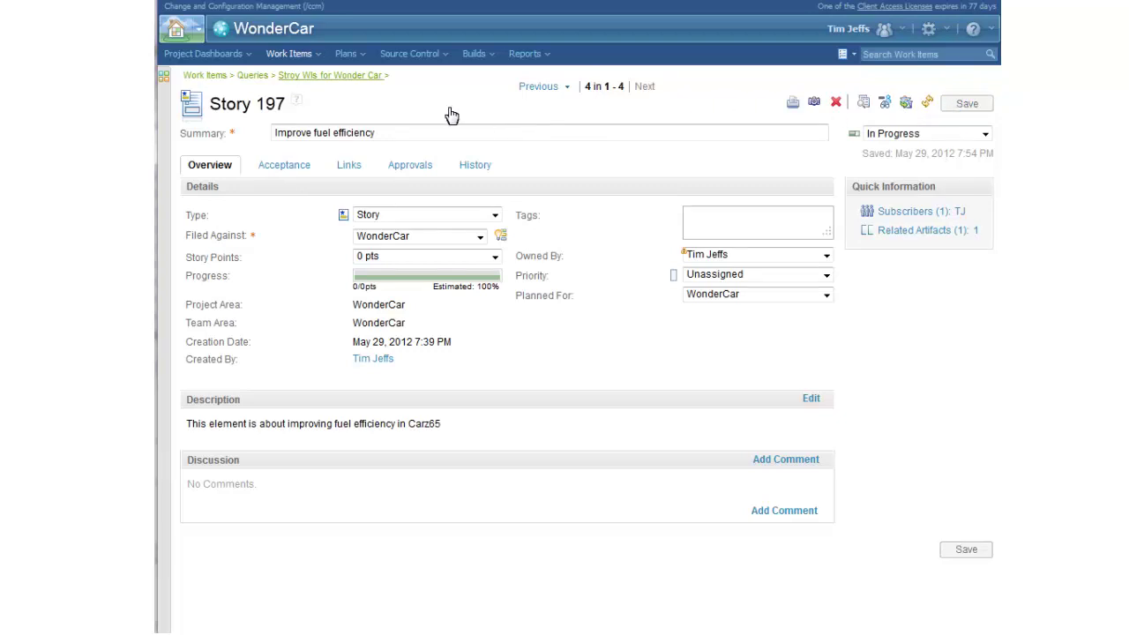
pyautogui.click(344, 76)
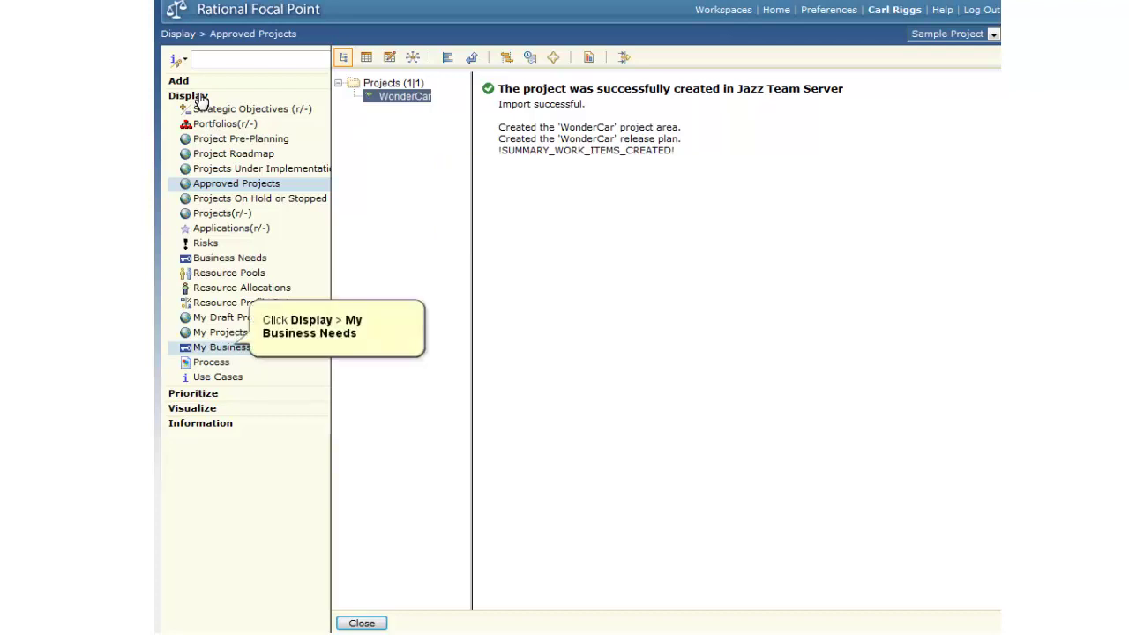
# Step: In Focal Point's My Business Needs, set 001:Improve fuel efficiency's Work Item State to =XPathValueFetcher('Work Items',"/?oslc_cm.properties=rtc_cm%3Astate%7B*%7D","//rtc_cm:state/dc:title[text()]","State","run_at=1" and evaluate it
pyautogui.click(235, 348)
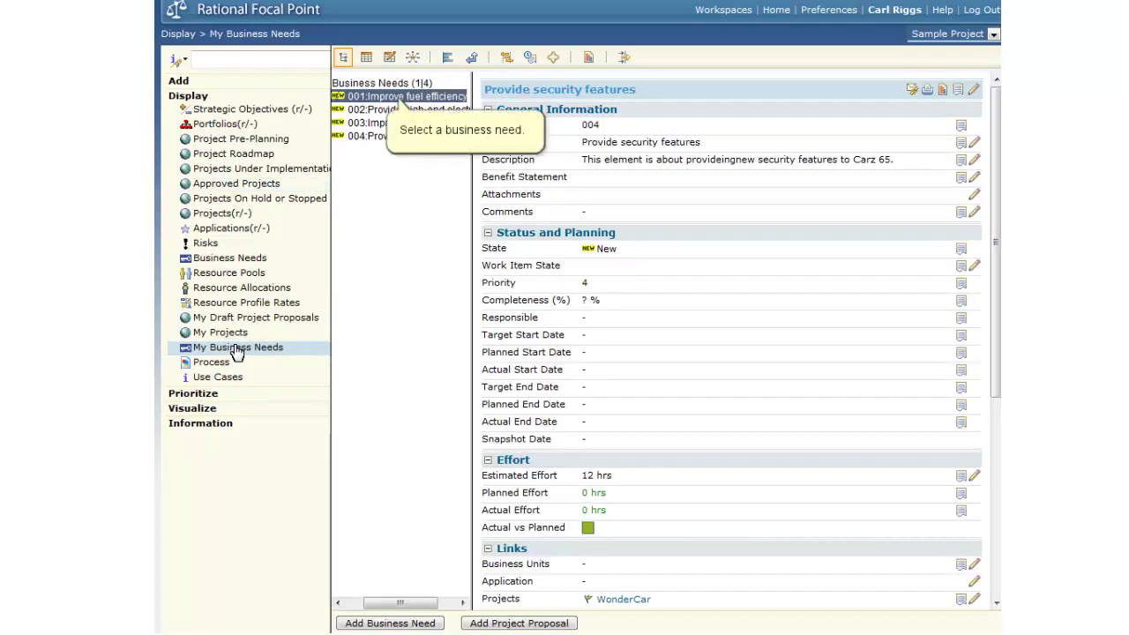
pyautogui.click(397, 97)
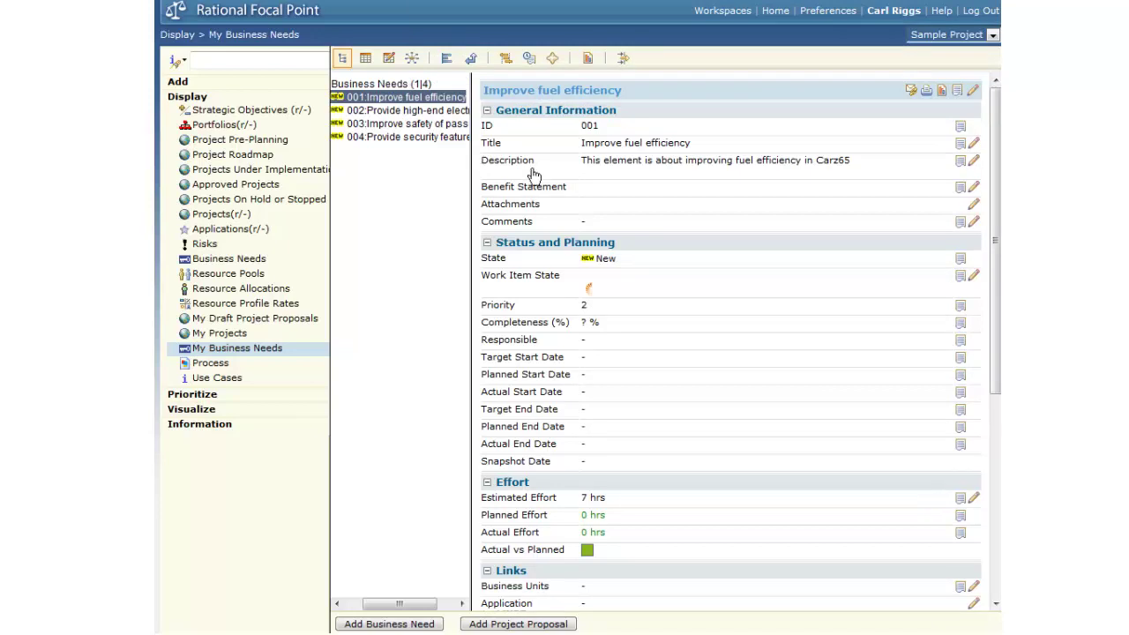
pyautogui.click(974, 276)
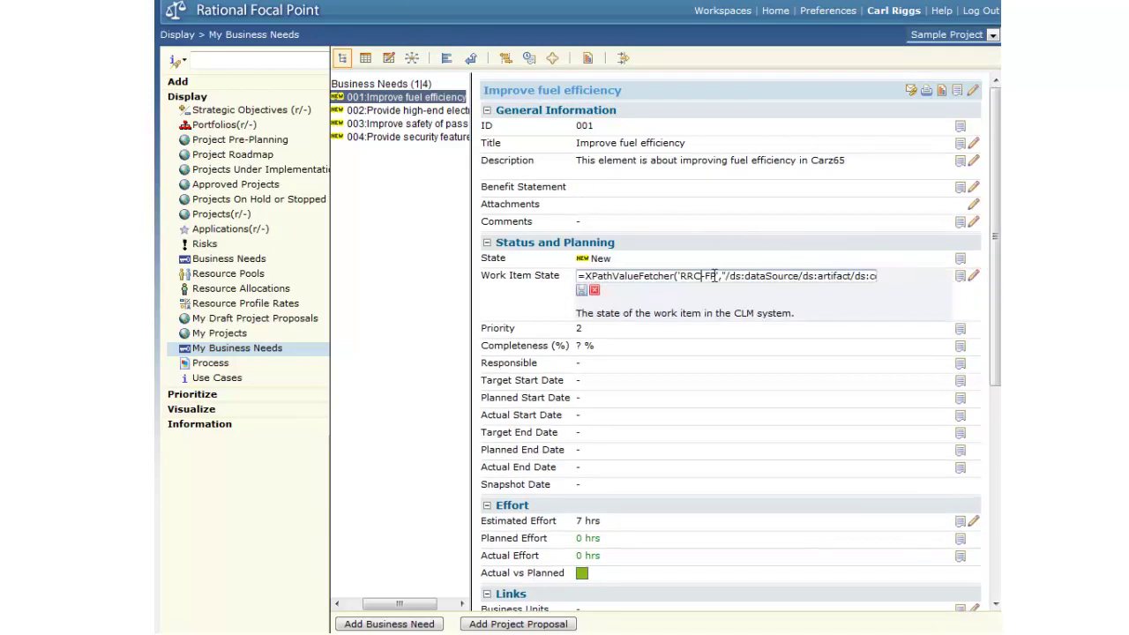
pyautogui.click(708, 275)
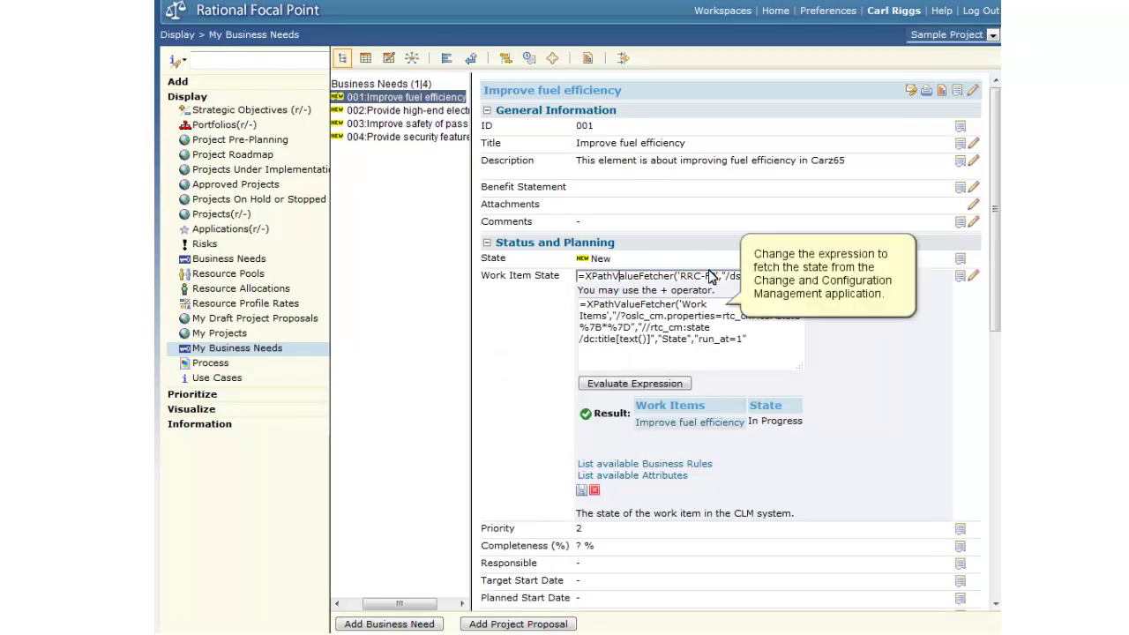
pyautogui.click(693, 353)
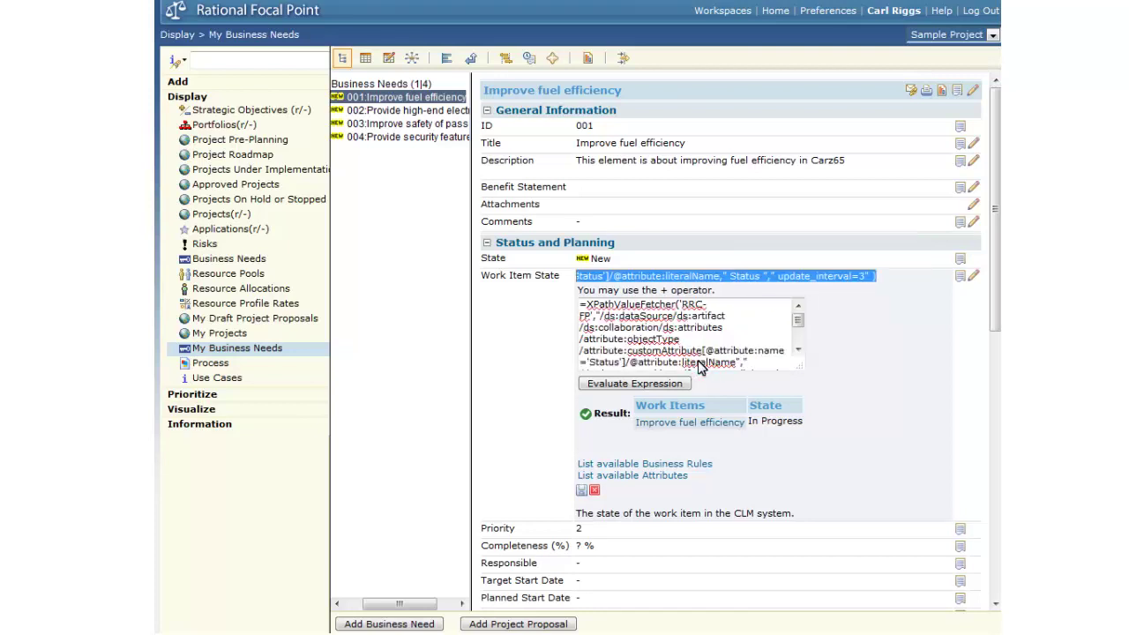
pyautogui.write('=XPathValueFetcher(\'Work Items\',"/?oslc_cm.properties=rtc_cm%3Astate%7B*%7D","//rtc_cm:state/dc:title[text()]","State","run_at=1"')
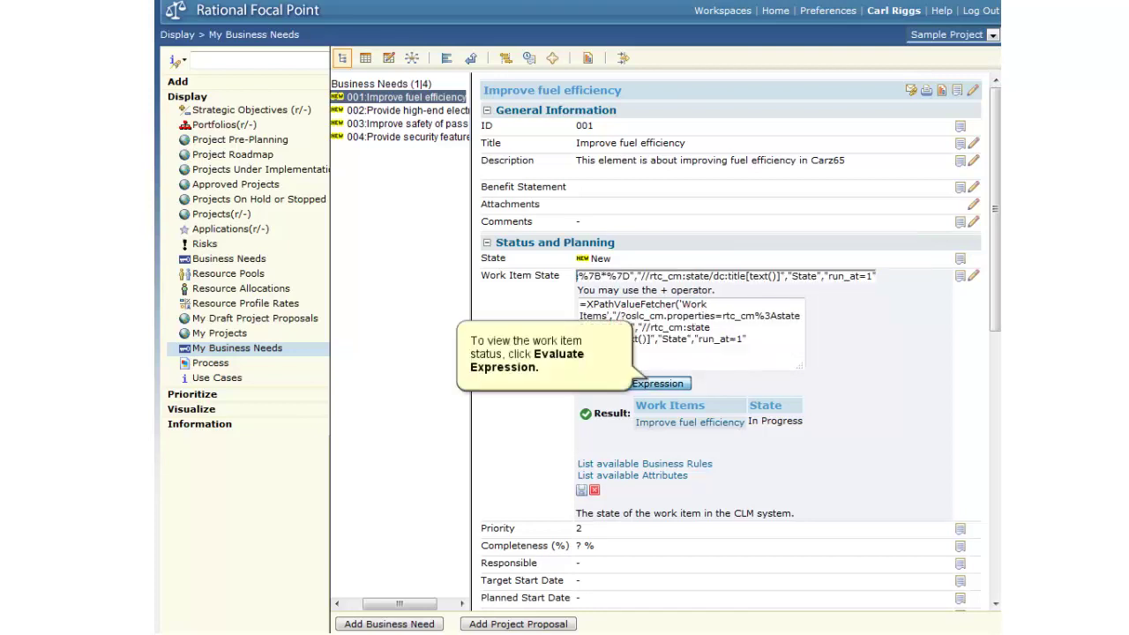
pyautogui.click(651, 385)
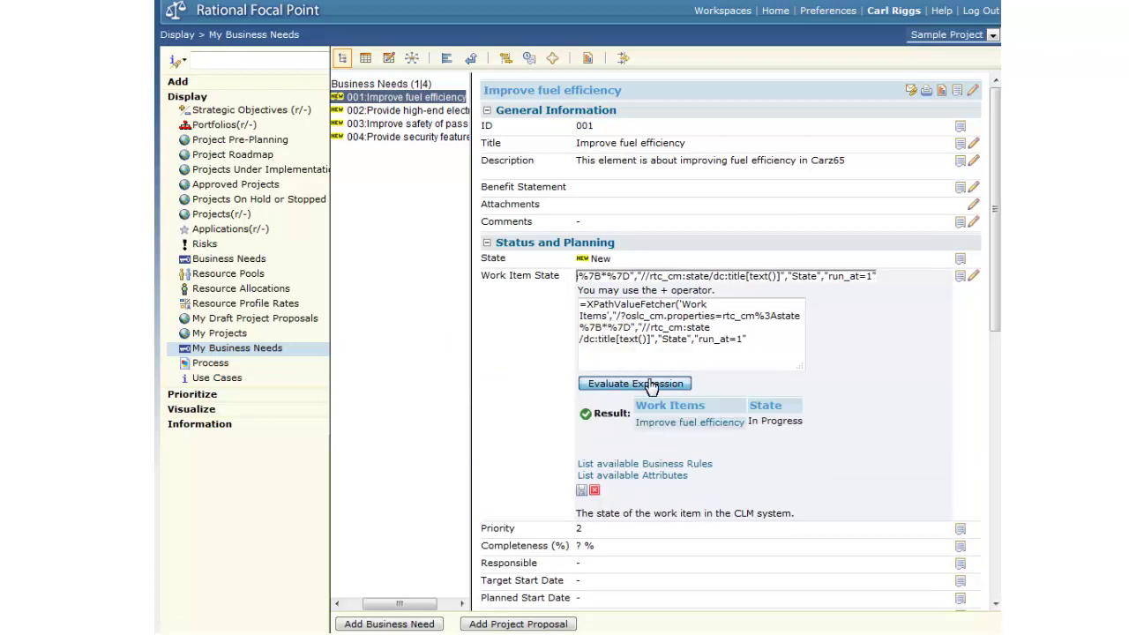
# Step: View the work item states of the business needs for high-end electronics and passenger safety
pyautogui.click(408, 110)
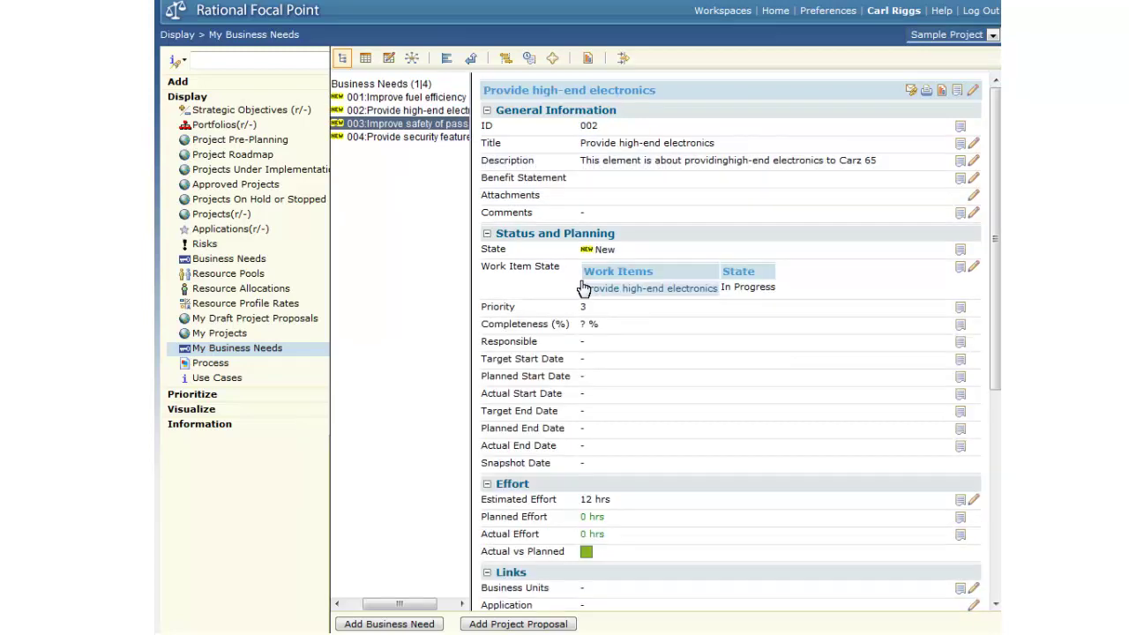
pyautogui.click(422, 124)
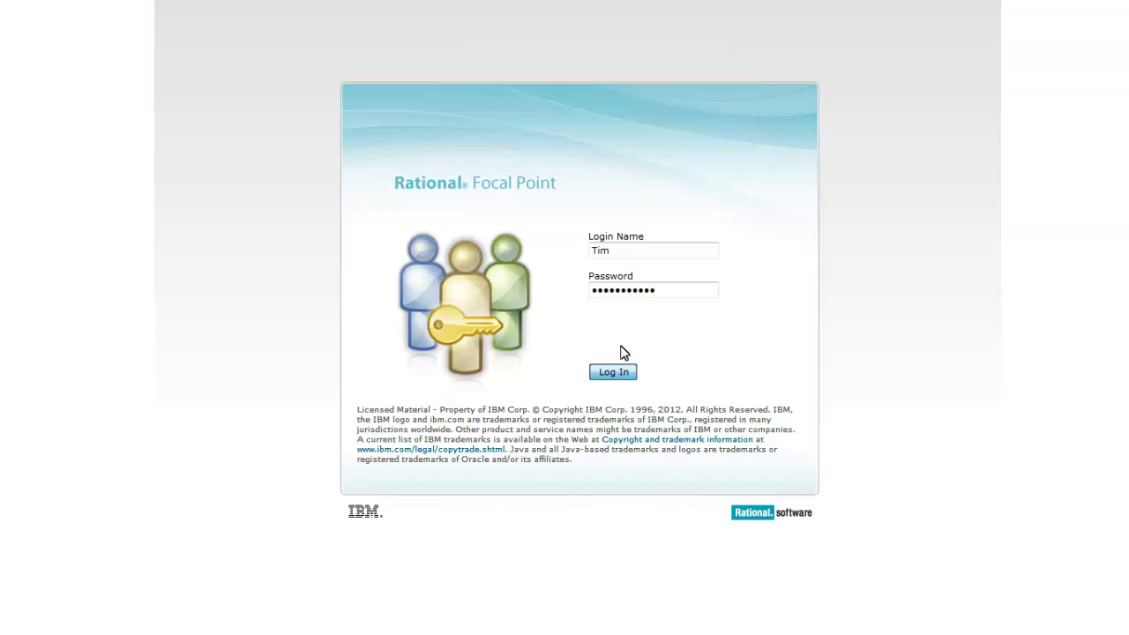
# Step: Log in to Focal Point with the filled-in credentials and open the Sample Project workspace
pyautogui.click(610, 374)
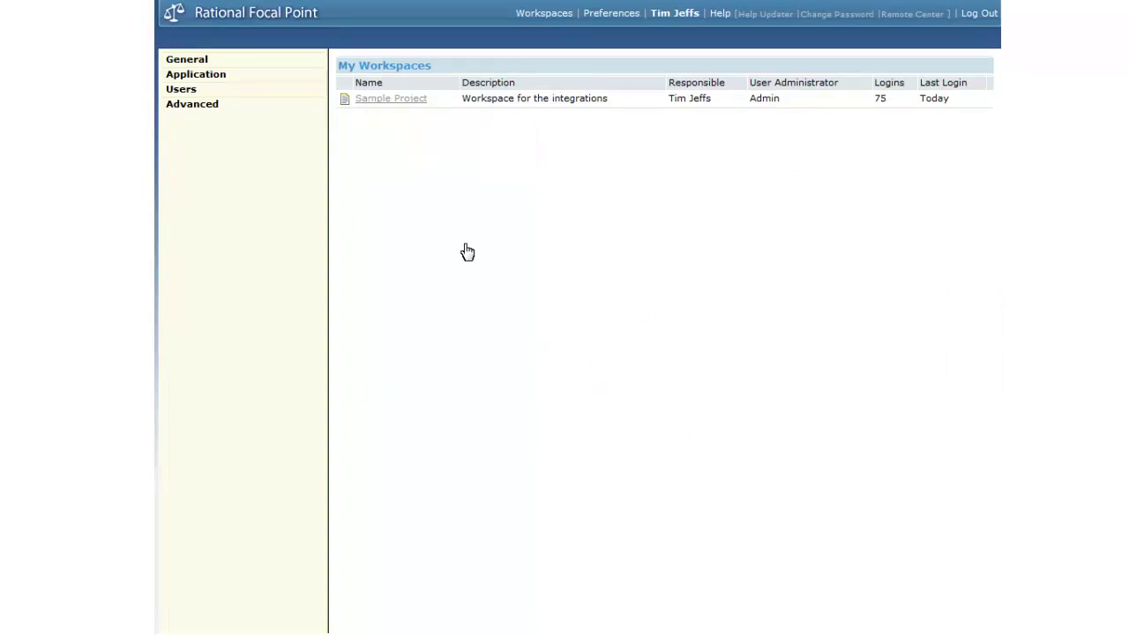
pyautogui.click(368, 100)
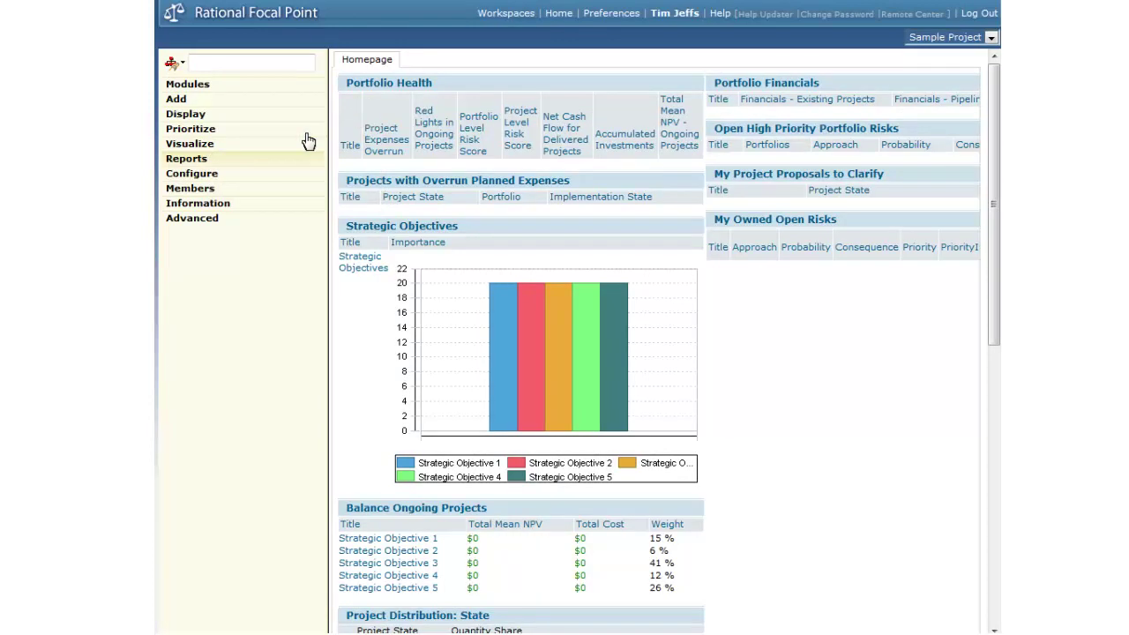
# Step: Start adding a new report type in the workspace with Rational Focal Point as the report target
pyautogui.click(195, 162)
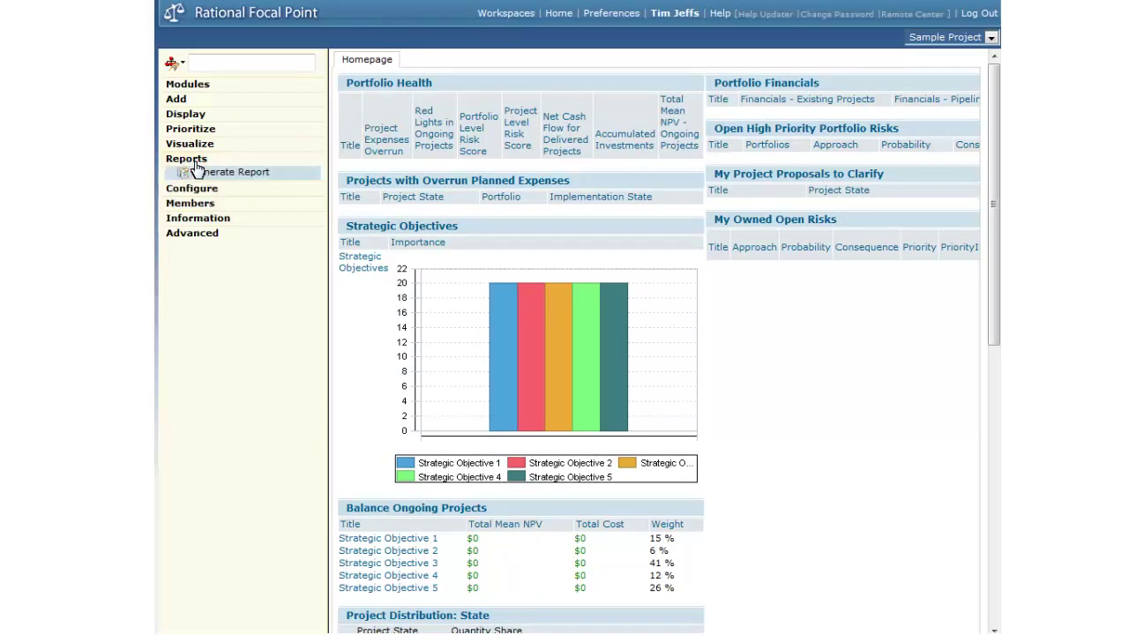
pyautogui.click(202, 175)
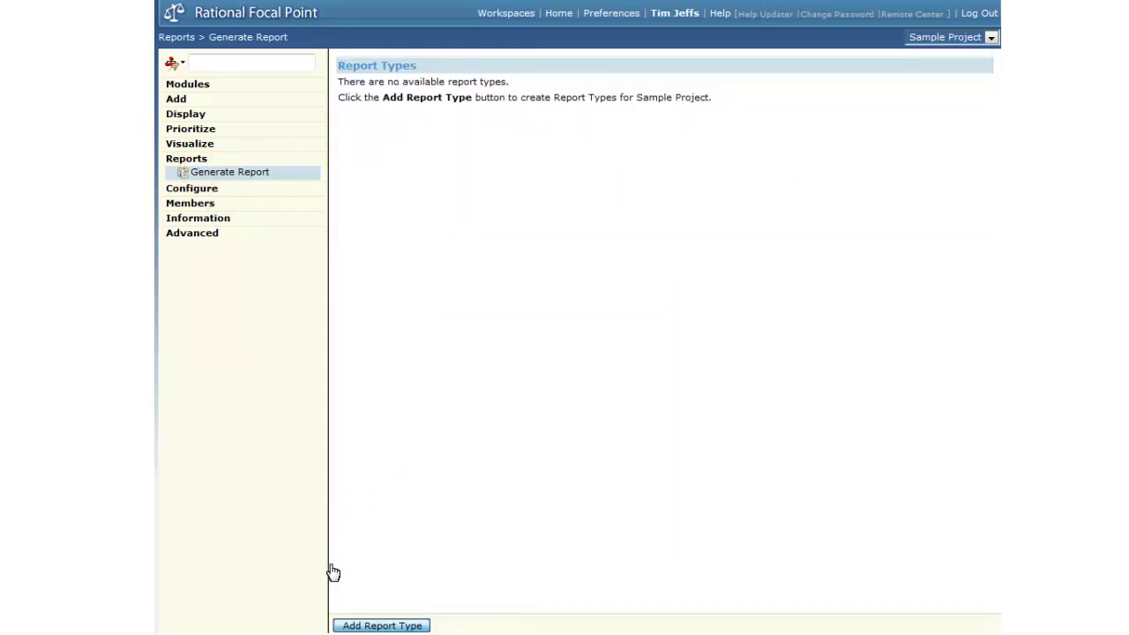
pyautogui.click(376, 627)
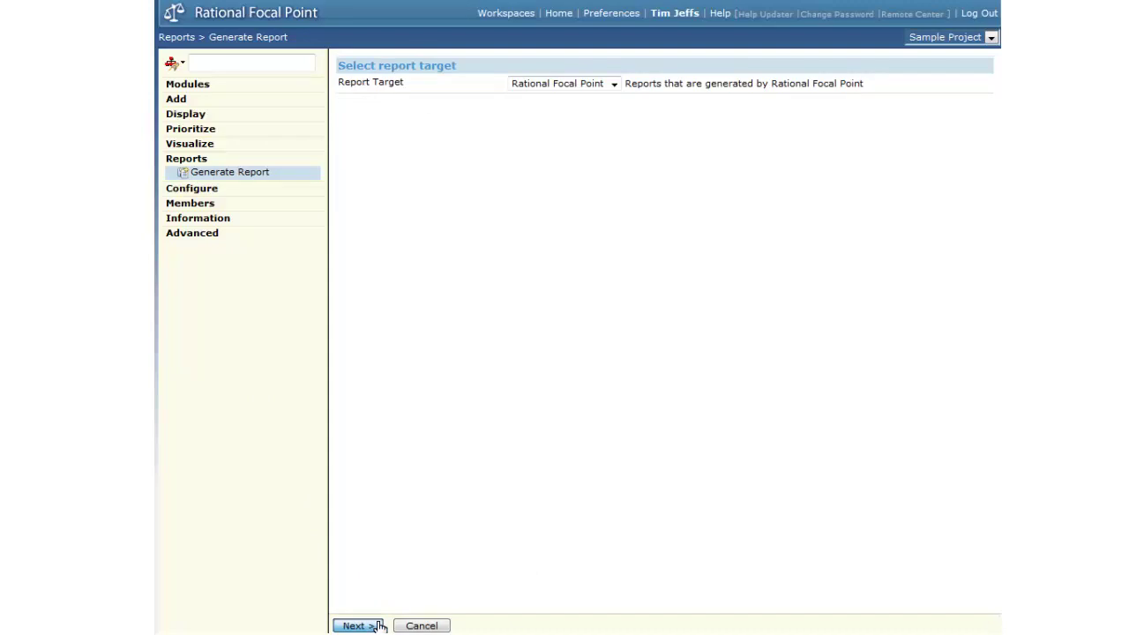
pyautogui.click(357, 626)
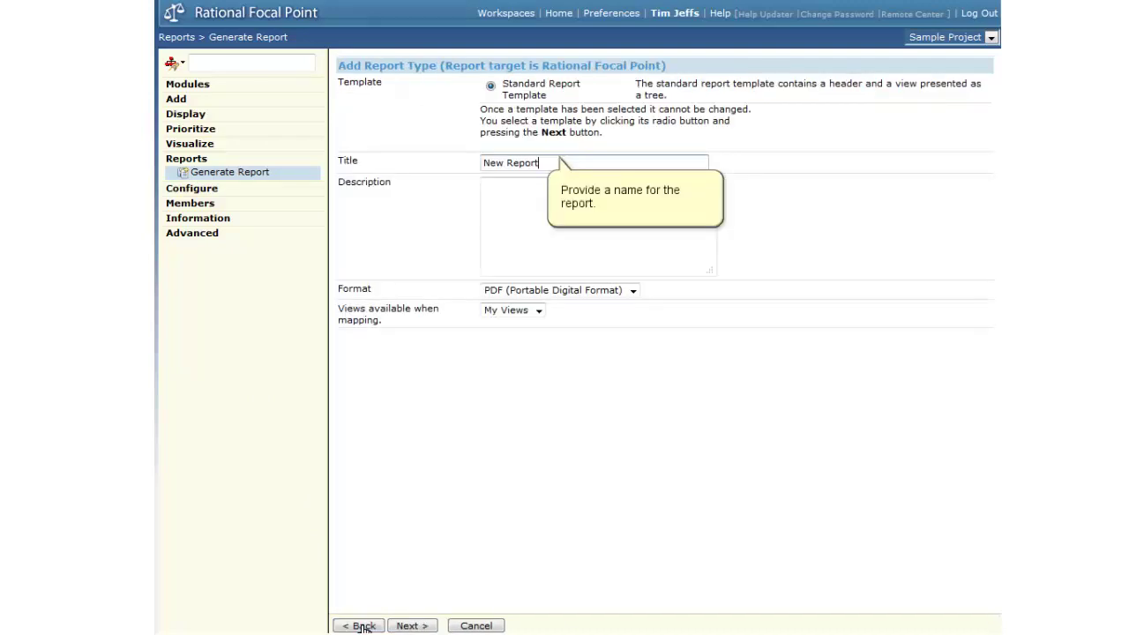
# Step: Title the report type "CLM Report" and make All Views available when mapping
pyautogui.hotkey('ctrl', 'a')
pyautogui.click(560, 159)
pyautogui.write('CLM Report')
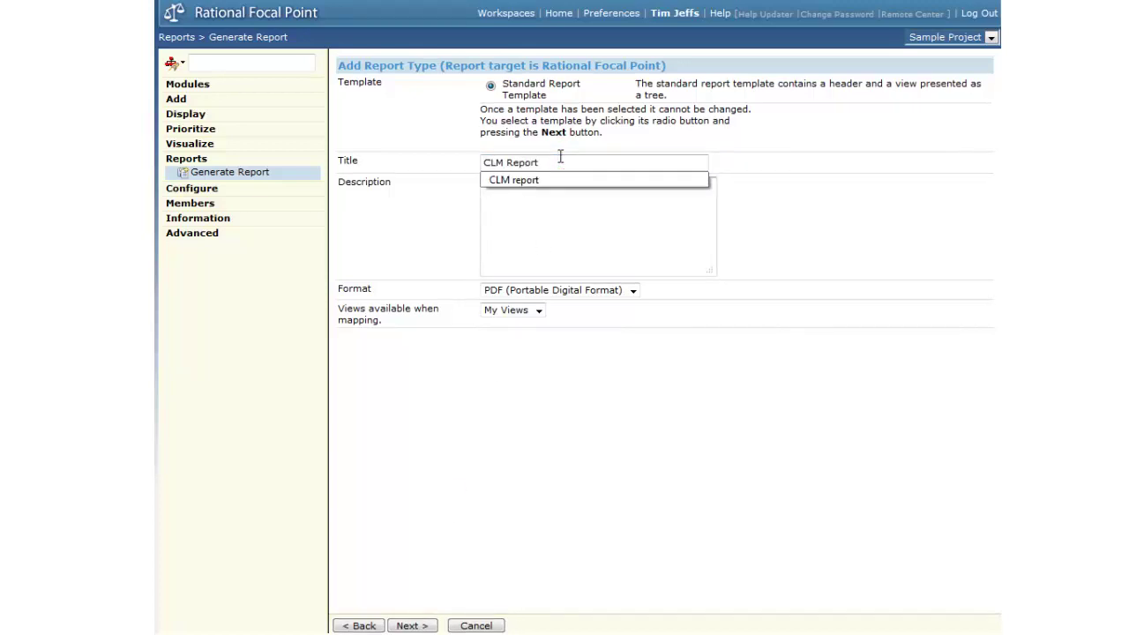
pyautogui.press('Tab')
pyautogui.click(528, 168)
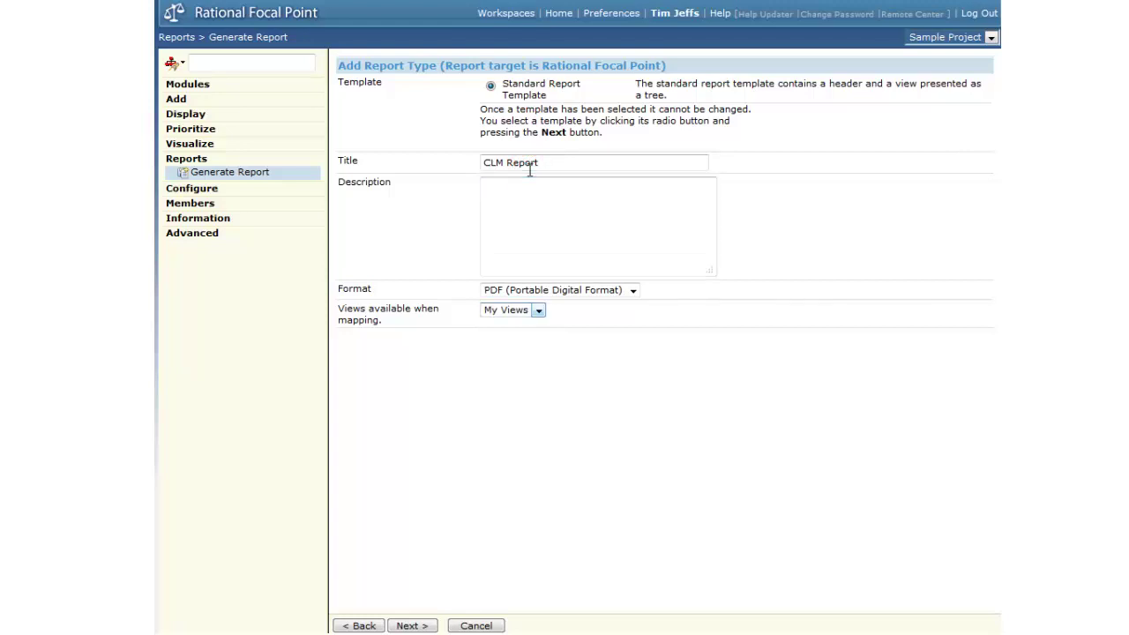
pyautogui.click(538, 311)
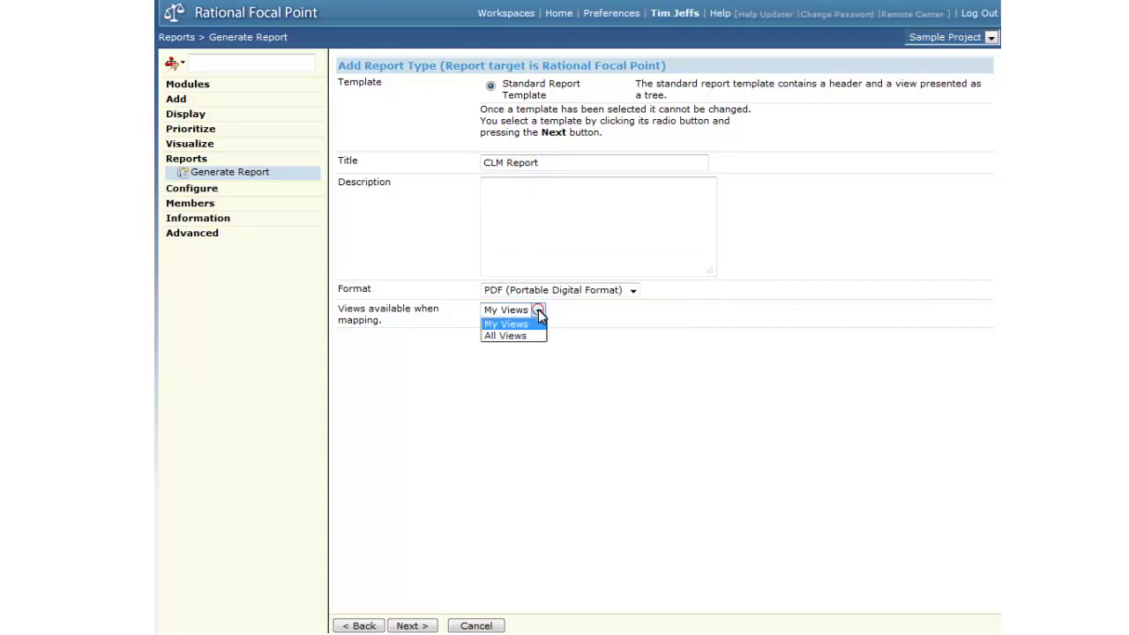
pyautogui.press('Down')
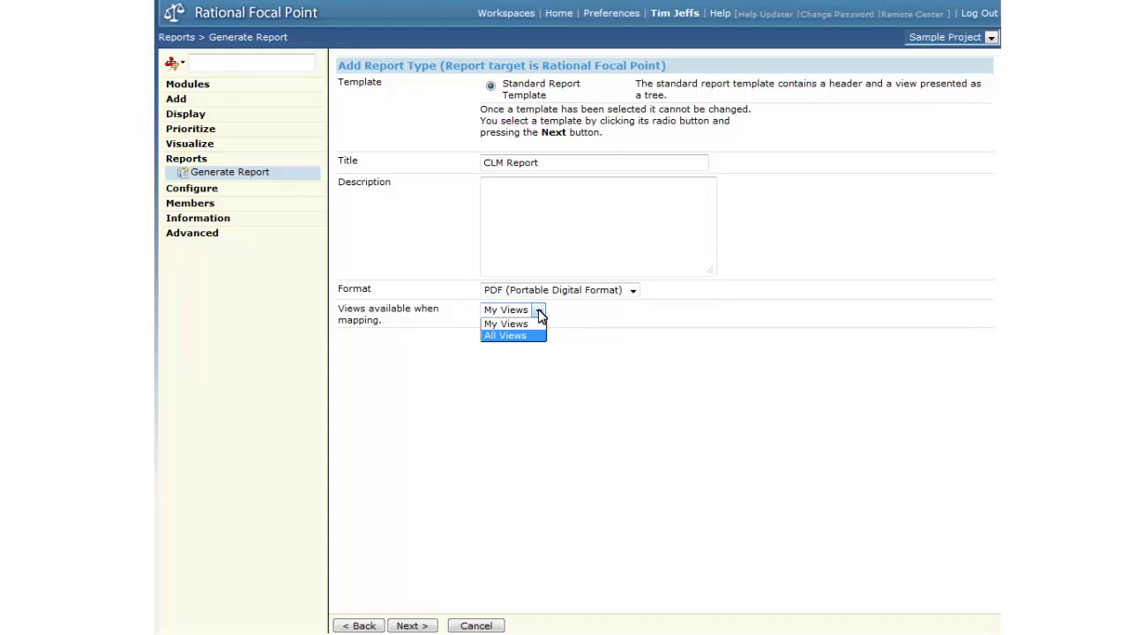
pyautogui.click(524, 336)
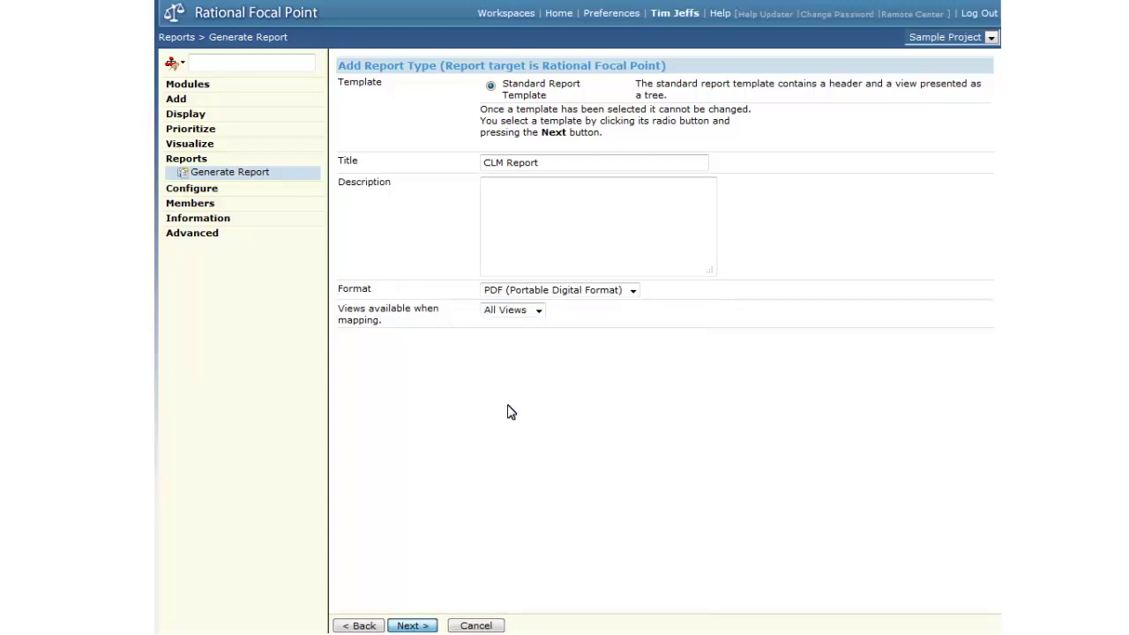
# Step: Continue to the report mapping and assign the Steering Committee's Projects(r/-) display view to the Element Tree
pyautogui.click(408, 627)
pyautogui.click(408, 625)
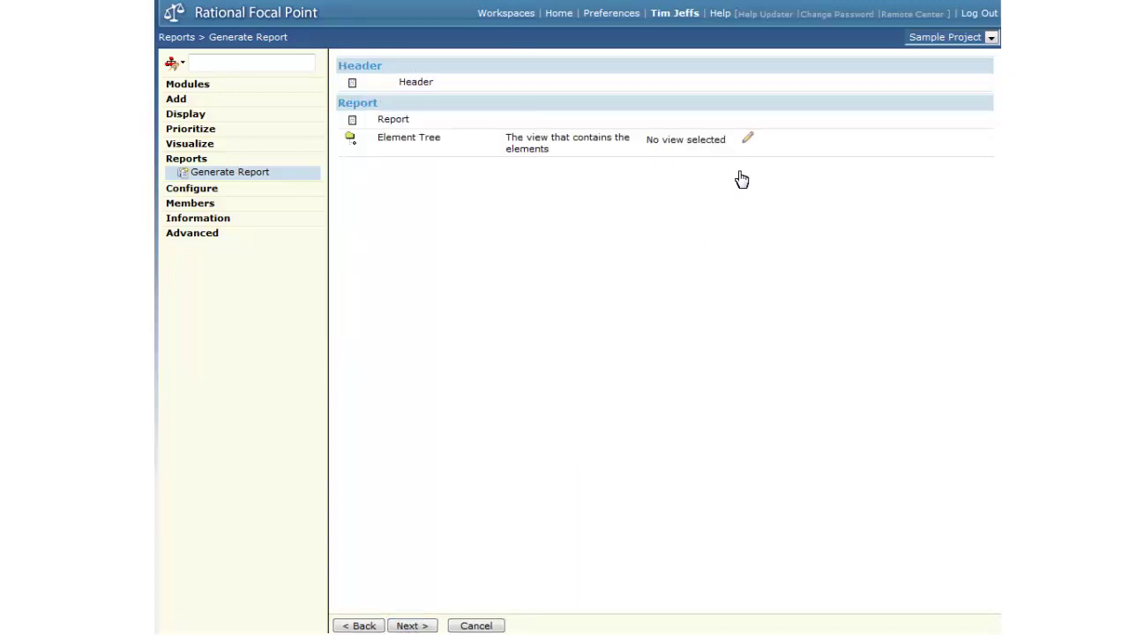
pyautogui.click(749, 137)
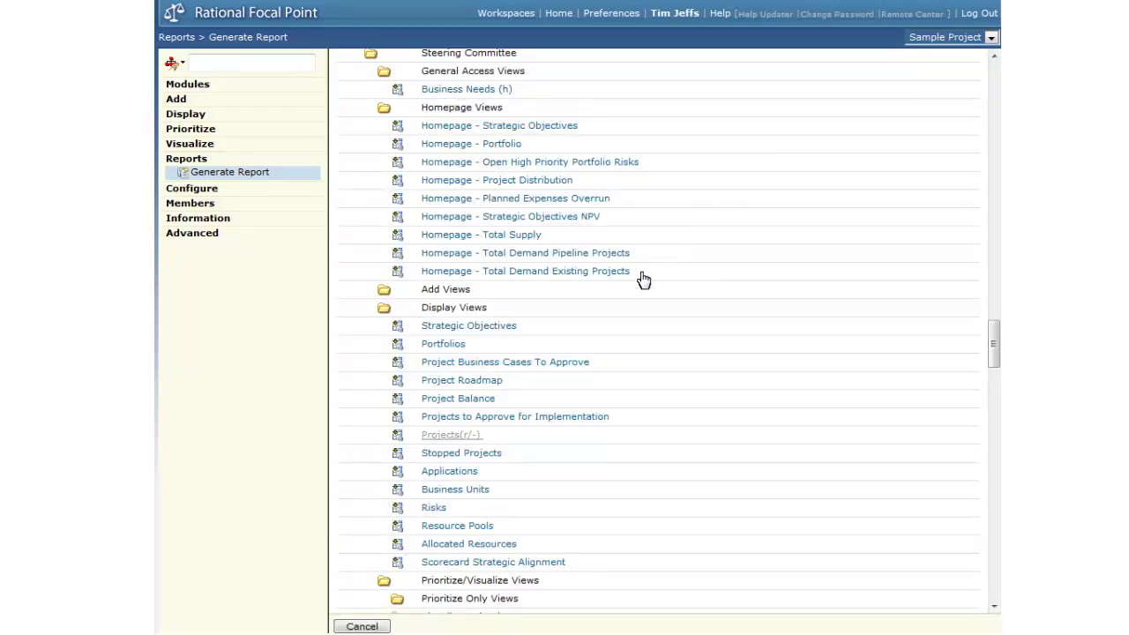
pyautogui.click(441, 438)
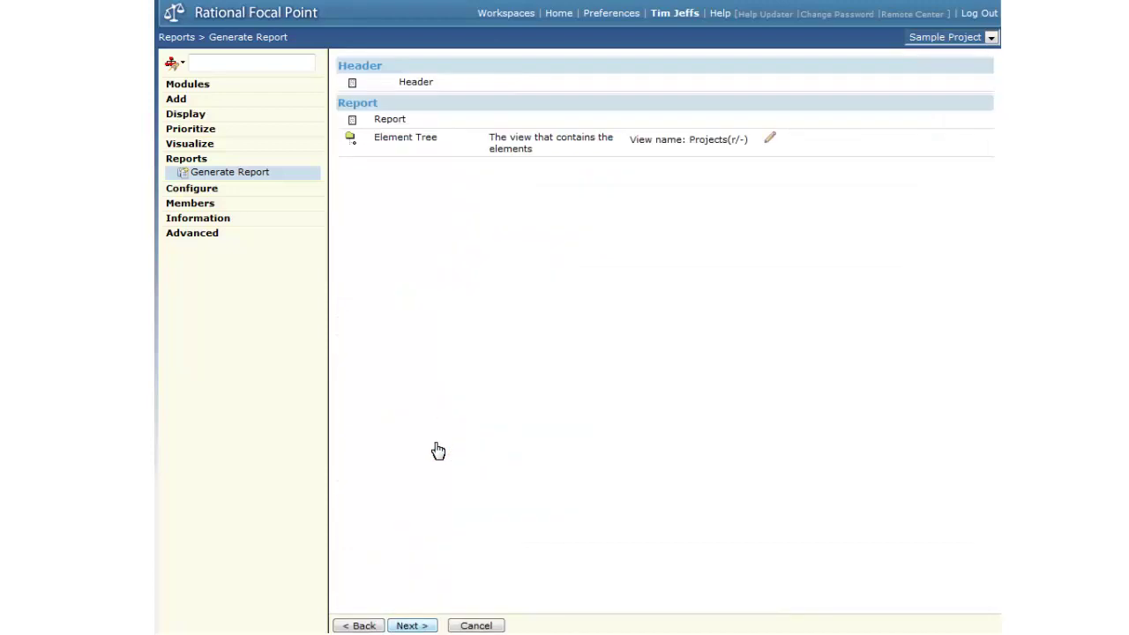
# Step: Finish the report type with access for All Members and generate the CLM Report with the default page settings
pyautogui.click(410, 625)
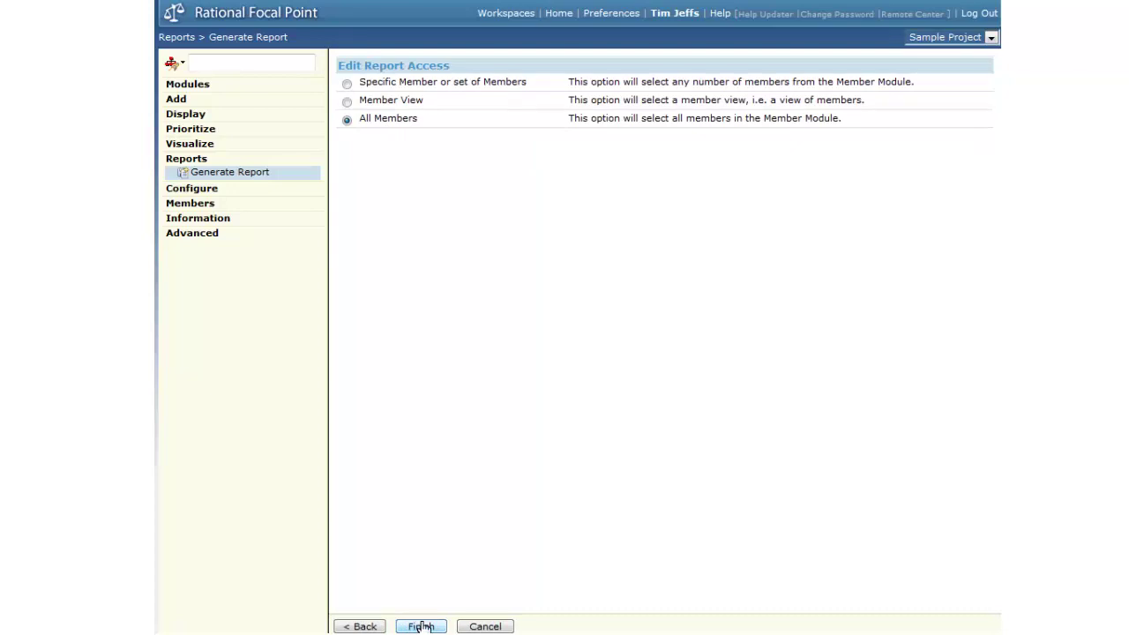
pyautogui.click(418, 627)
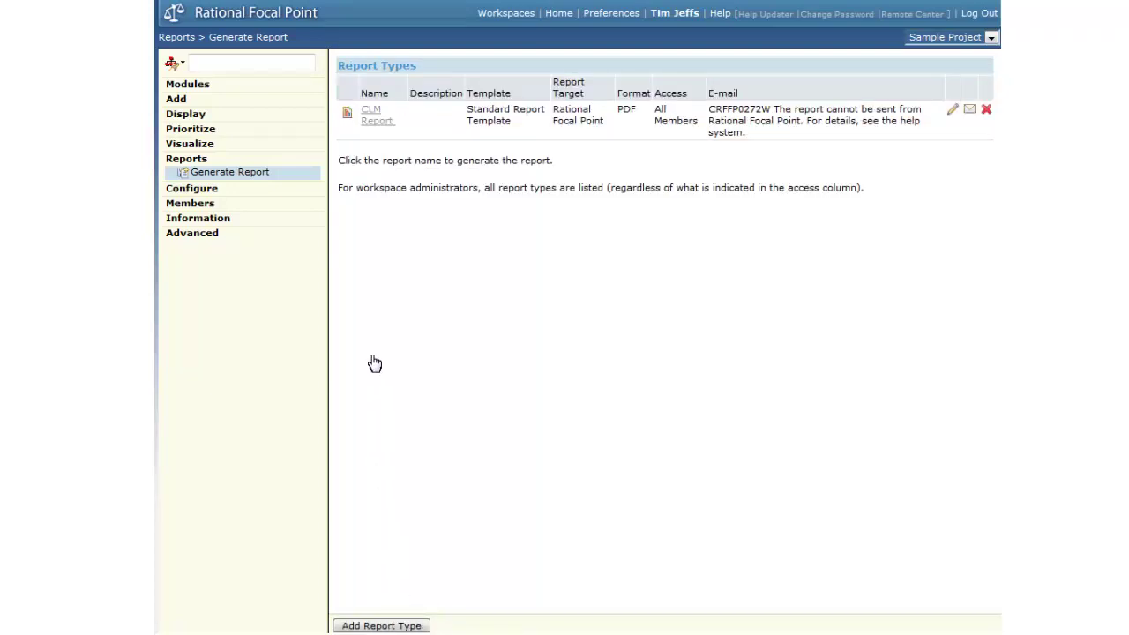
pyautogui.click(371, 117)
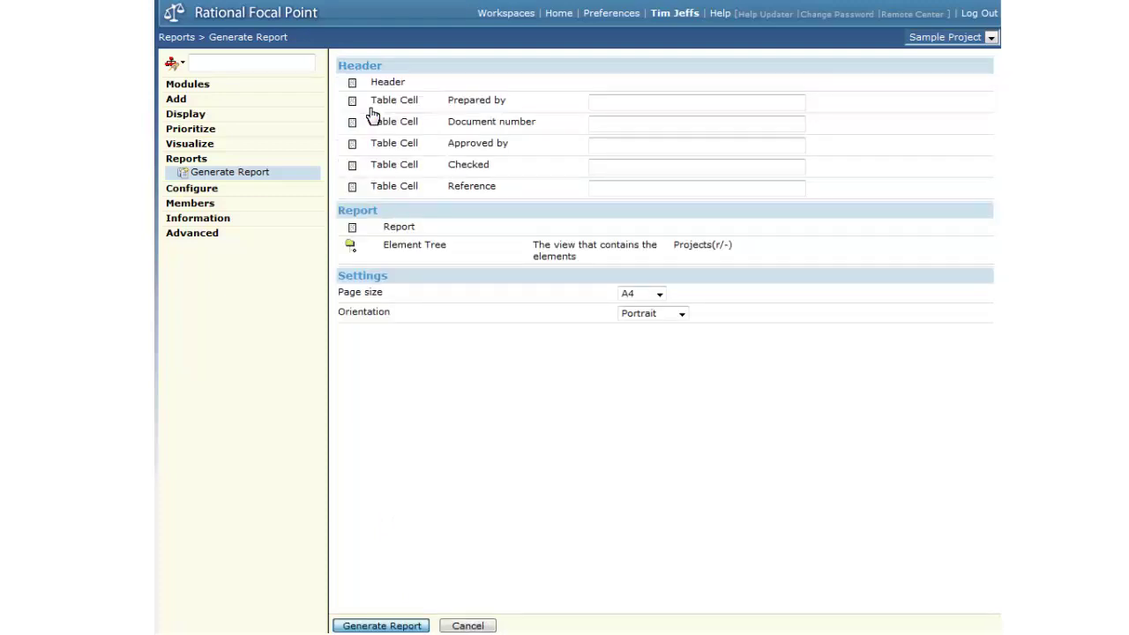
pyautogui.click(382, 627)
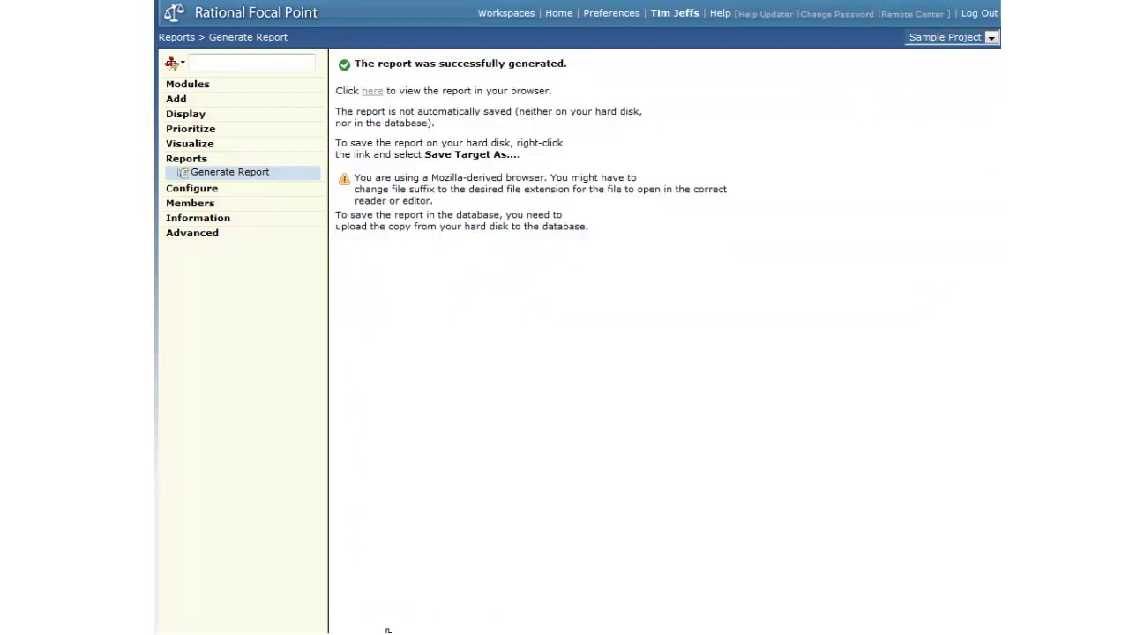
# Step: View the generated report in the browser and examine WonderCar's implementation, scope, resource planning, scheduling and element information through the last page
pyautogui.click(372, 91)
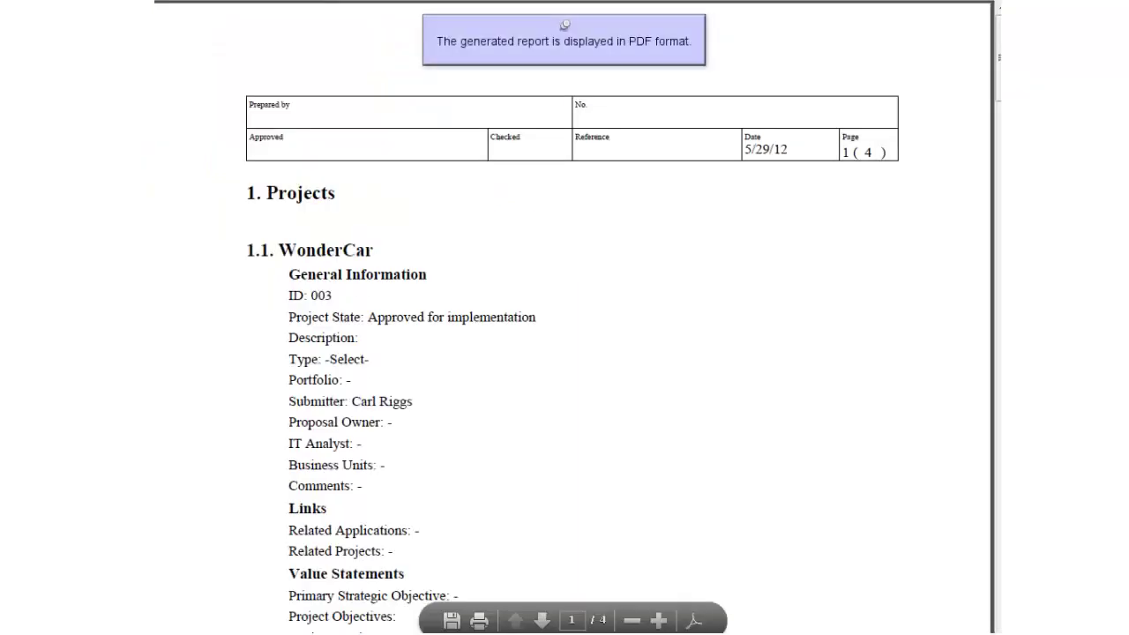
pyautogui.scroll(-10, 565, 318)
pyautogui.scroll(-10, 564, 317)
pyautogui.scroll(-3, 564, 317)
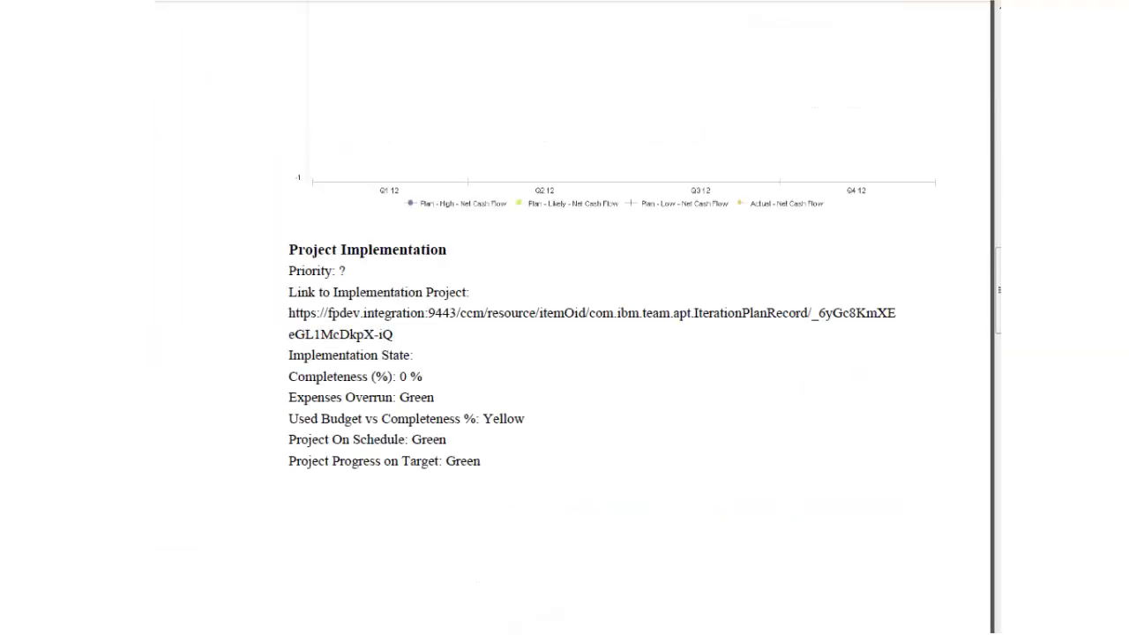
pyautogui.scroll(-4, 565, 317)
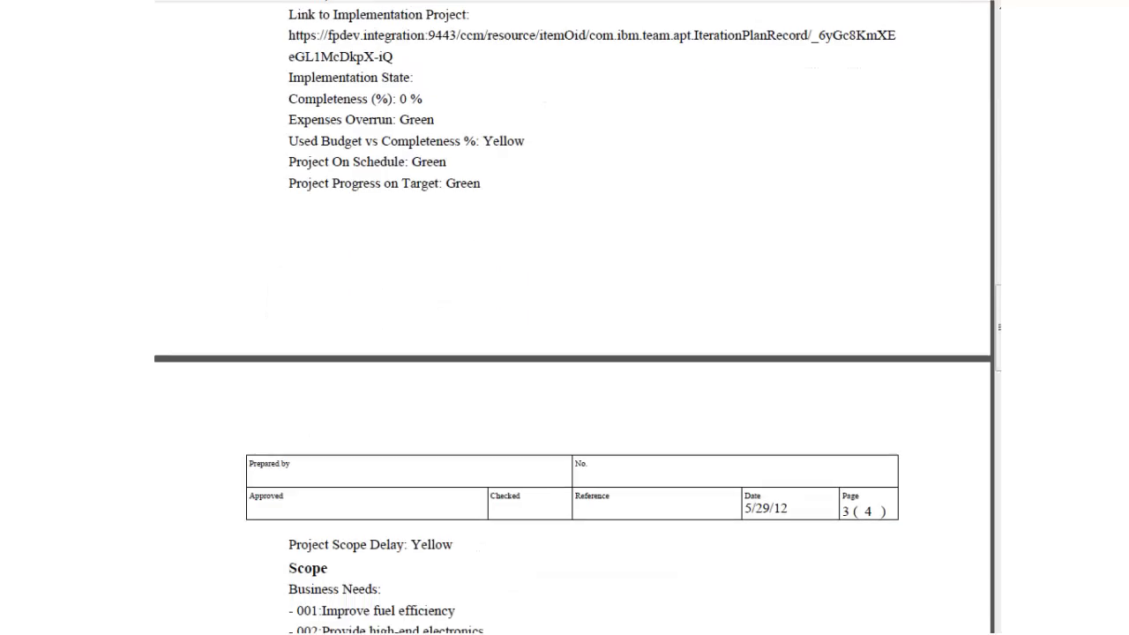
pyautogui.scroll(-3, 565, 317)
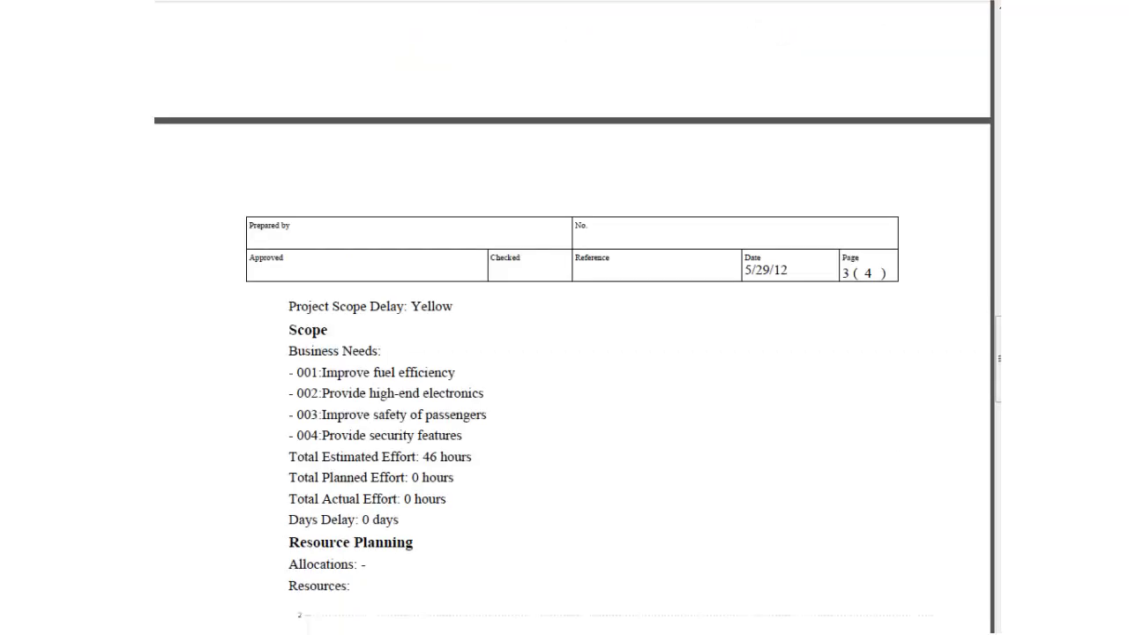
pyautogui.scroll(-16, 565, 317)
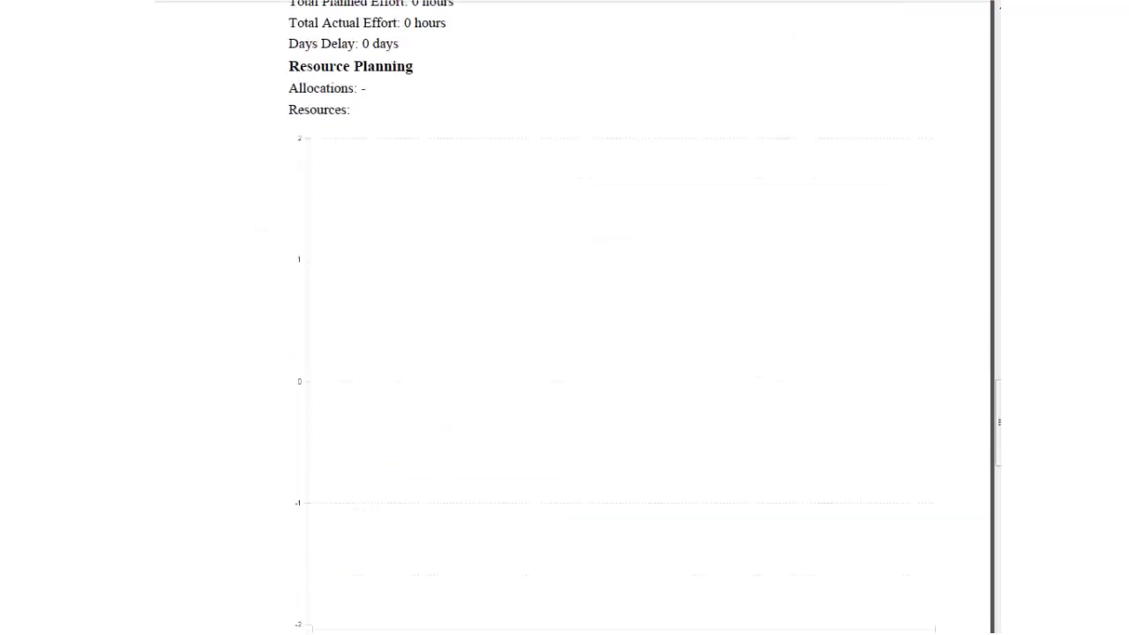
pyautogui.scroll(-15, 564, 318)
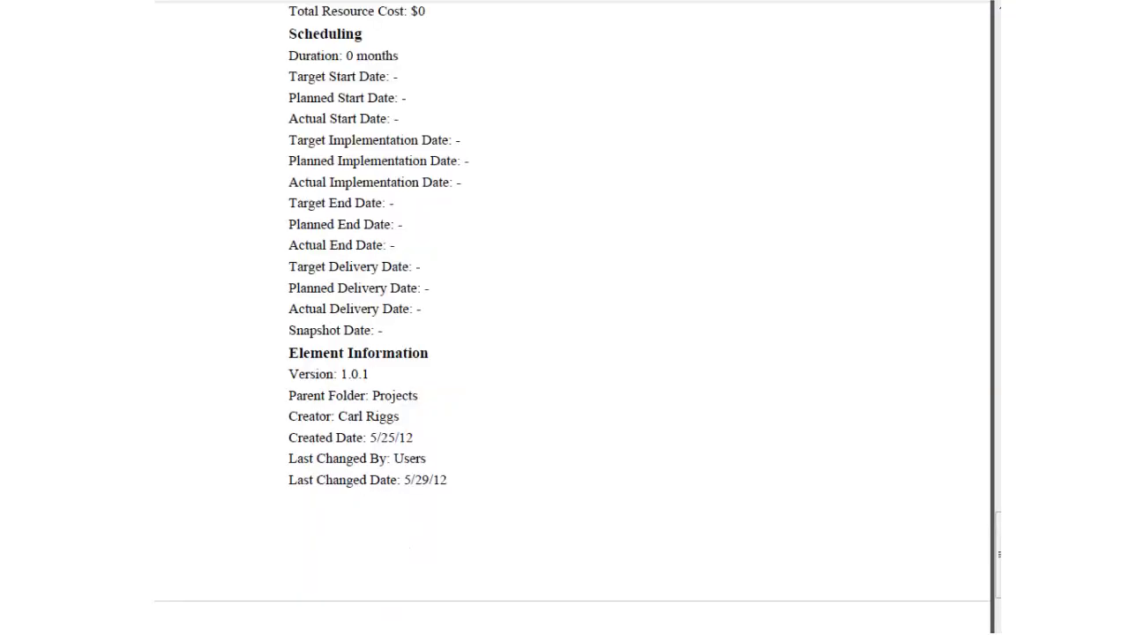